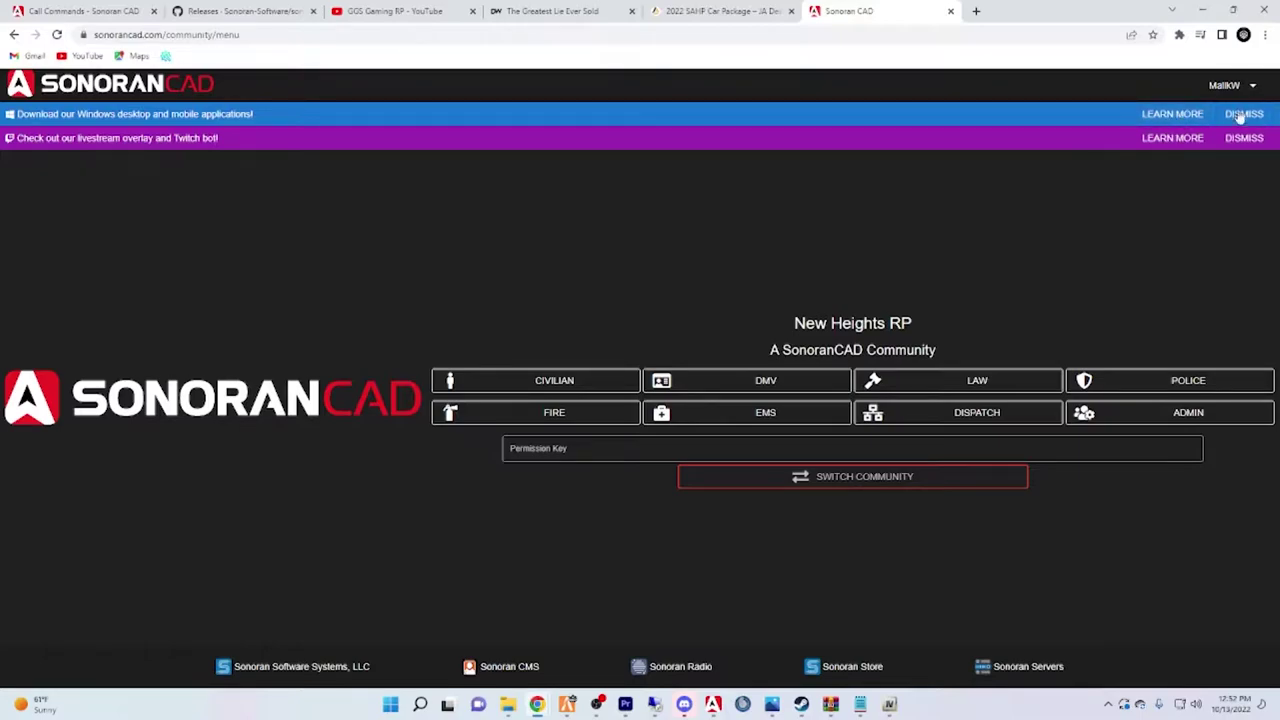
Download the Windows Desktop installer, Sonoran-CAD (3).exe, from the downloads table.
left_click(1168, 116)
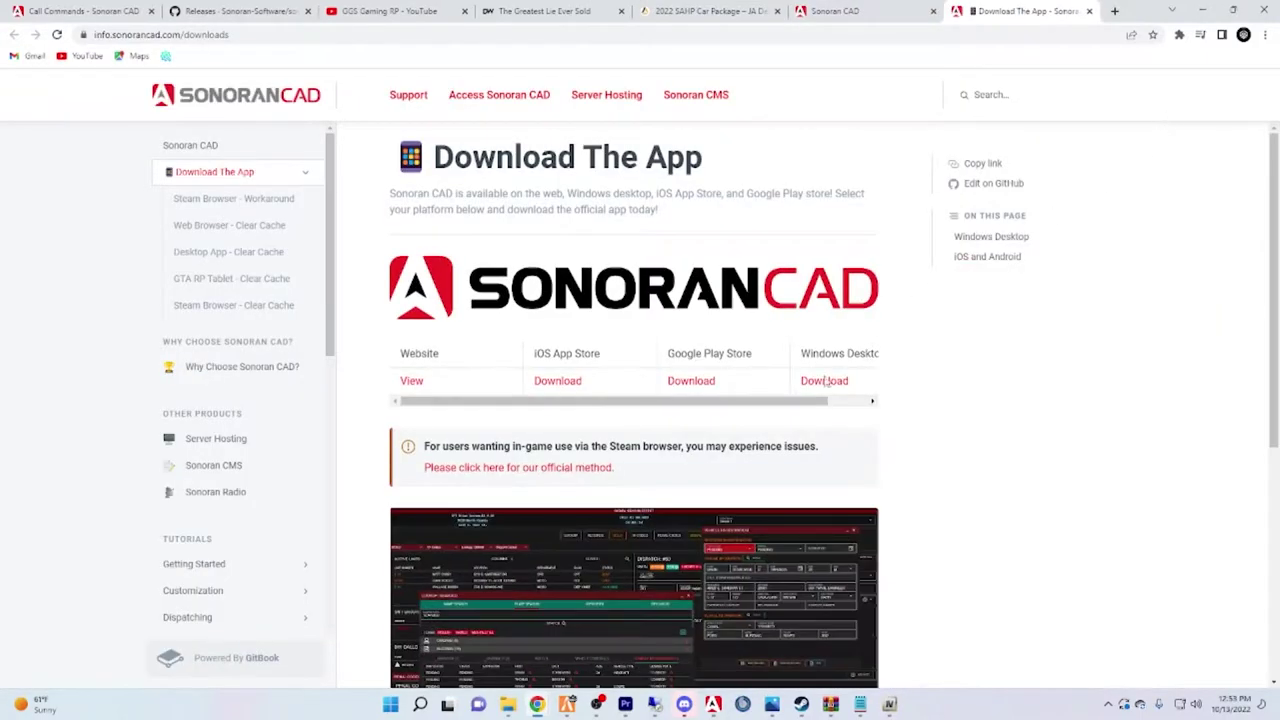
scroll(770, 410, "right", 2)
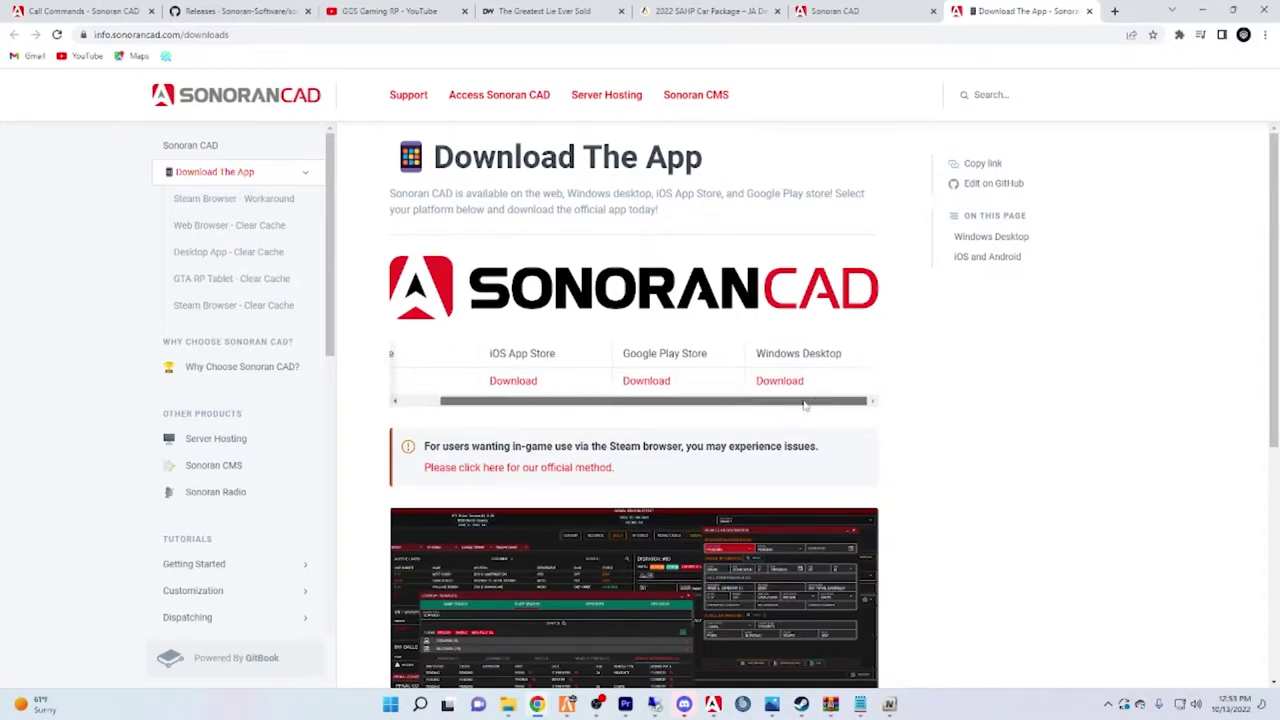
scroll(779, 410, "right", 1)
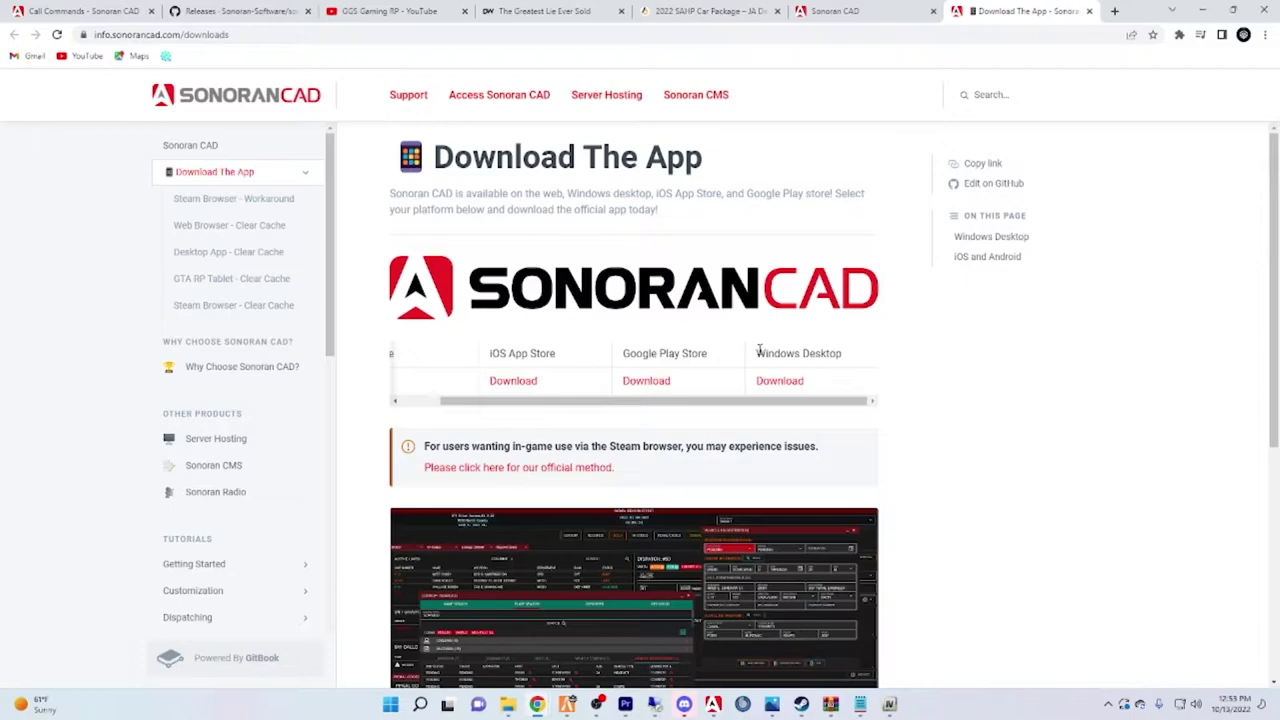
left_click_drag(759, 350, 848, 366)
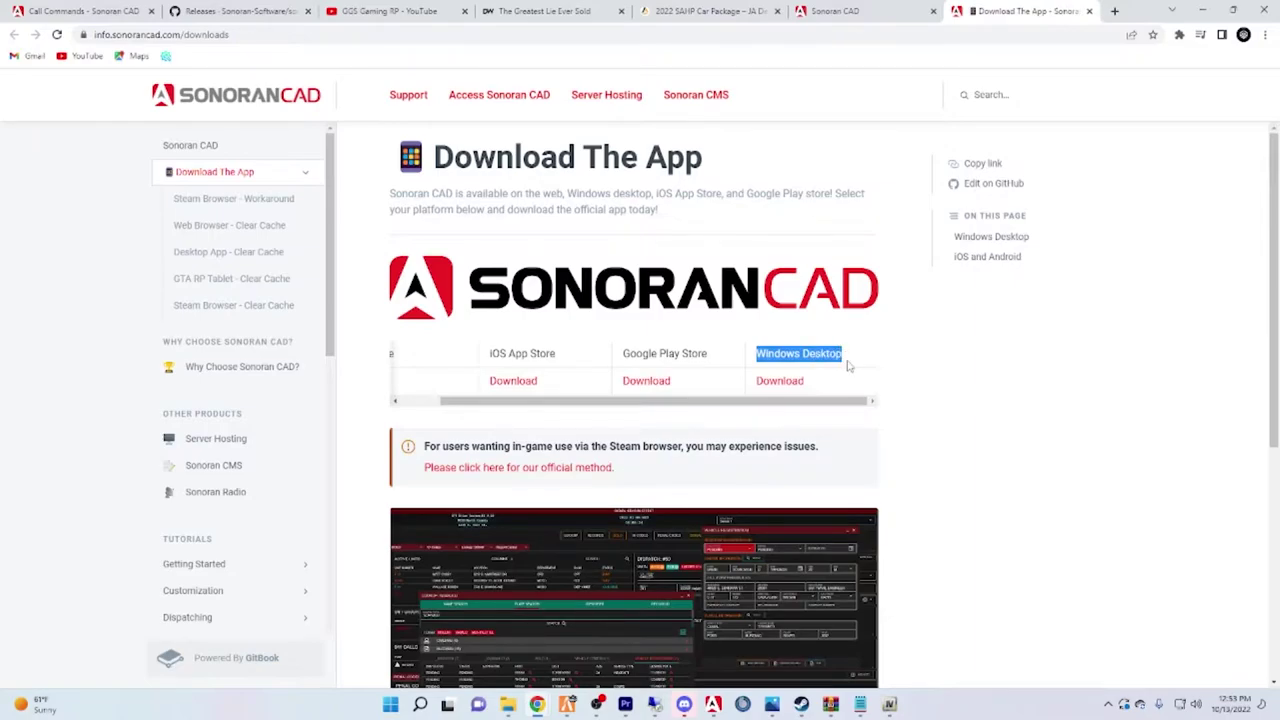
left_click(779, 381)
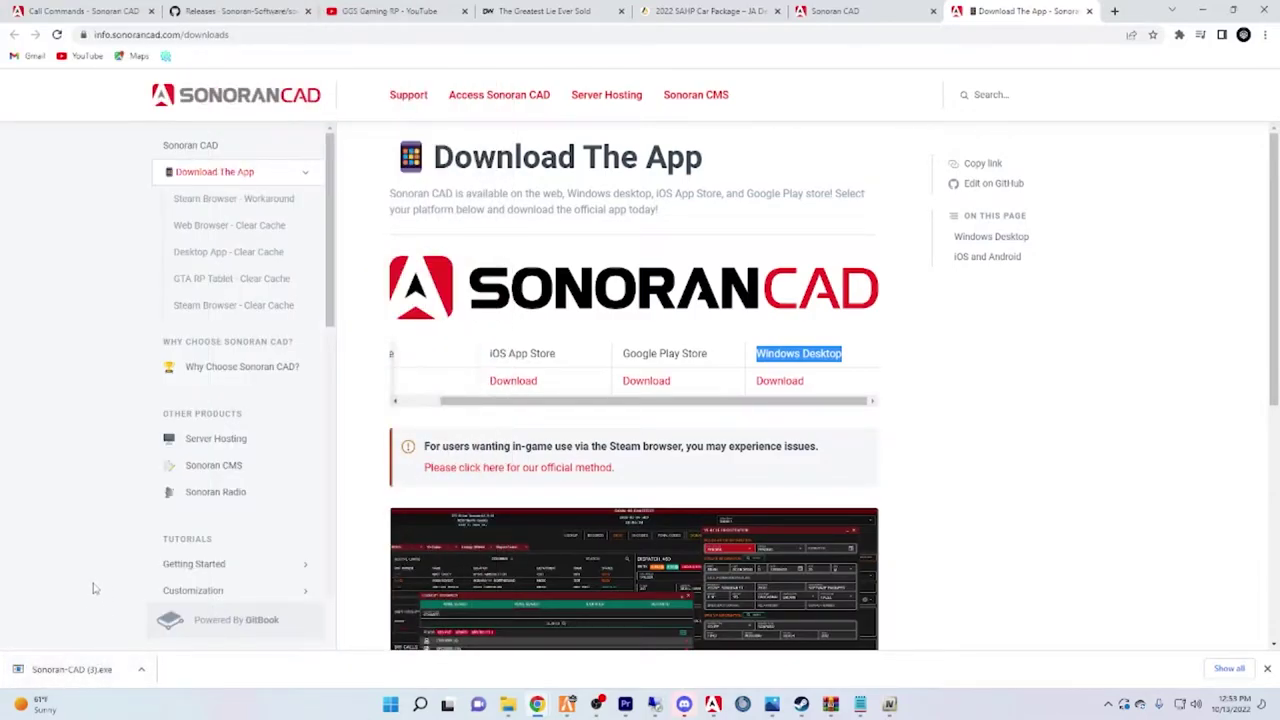
Run Sonoran-CAD (3).exe via More info and Run anyway, then dismiss the app-running notice.
left_click(72, 670)
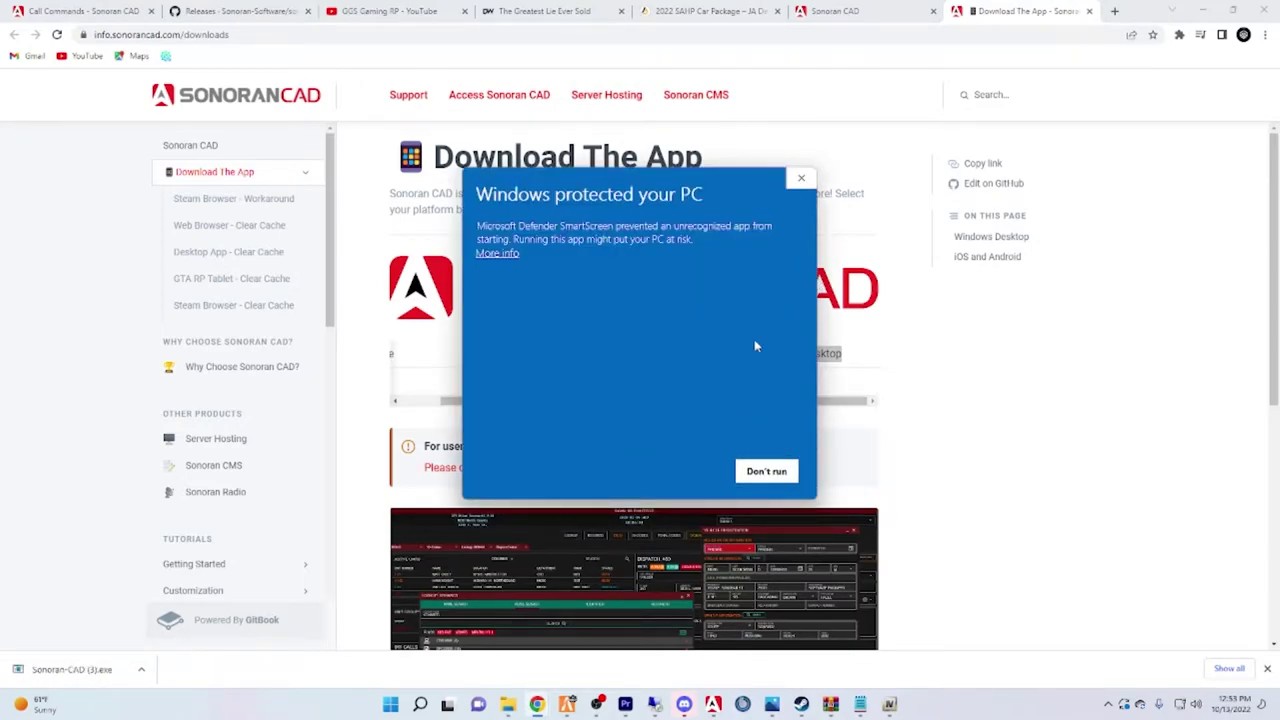
mouse_move(696, 187)
left_mouse_down()
mouse_move(728, 131)
mouse_move(712, 182)
left_mouse_up()
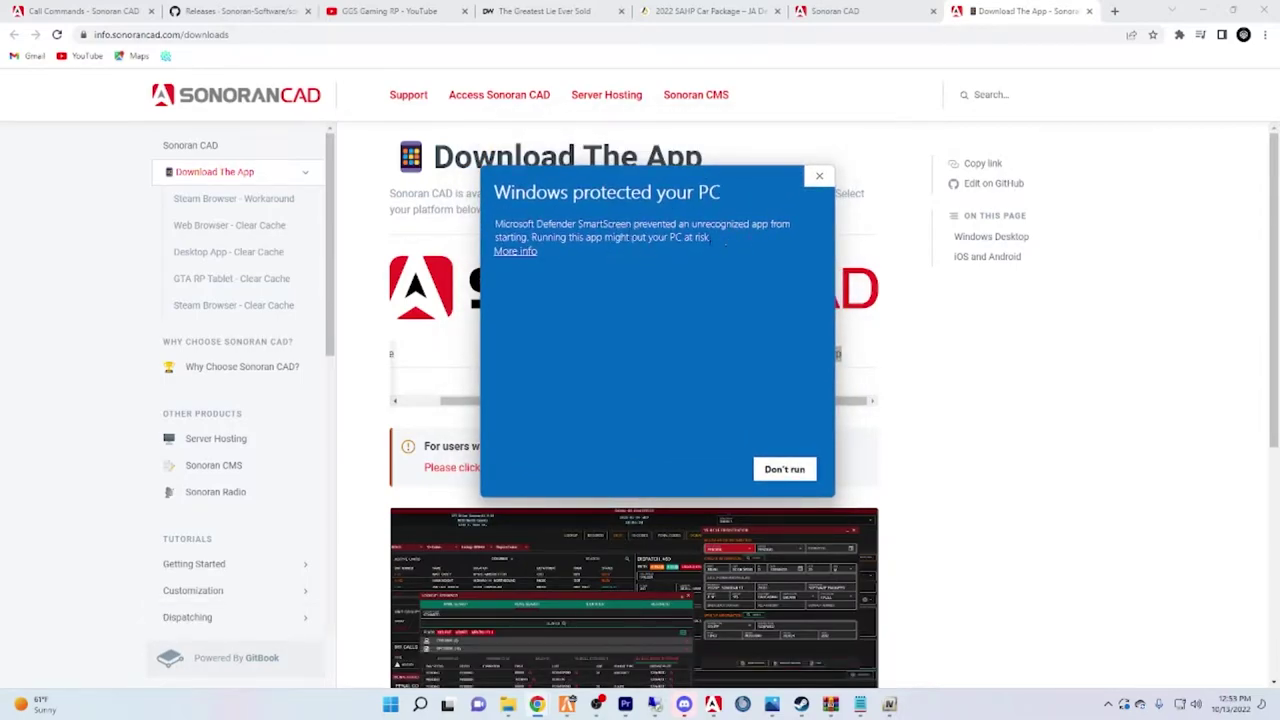
left_click(516, 251)
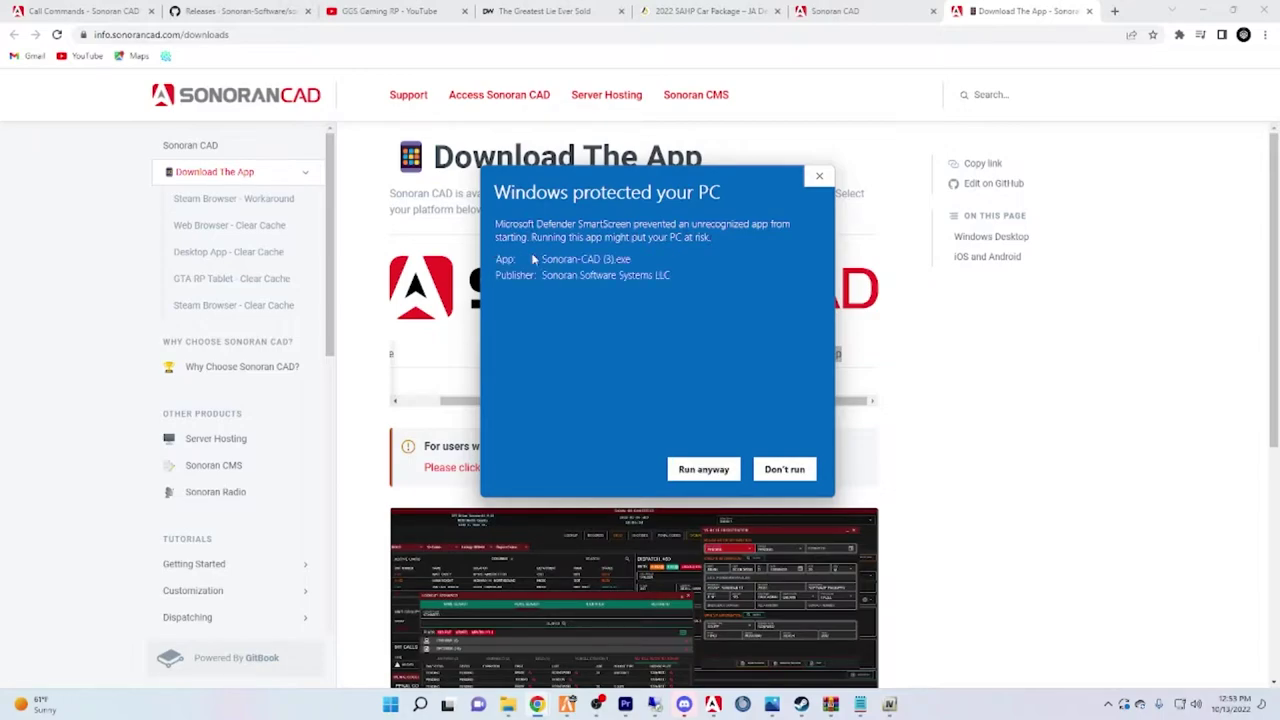
left_click(690, 469)
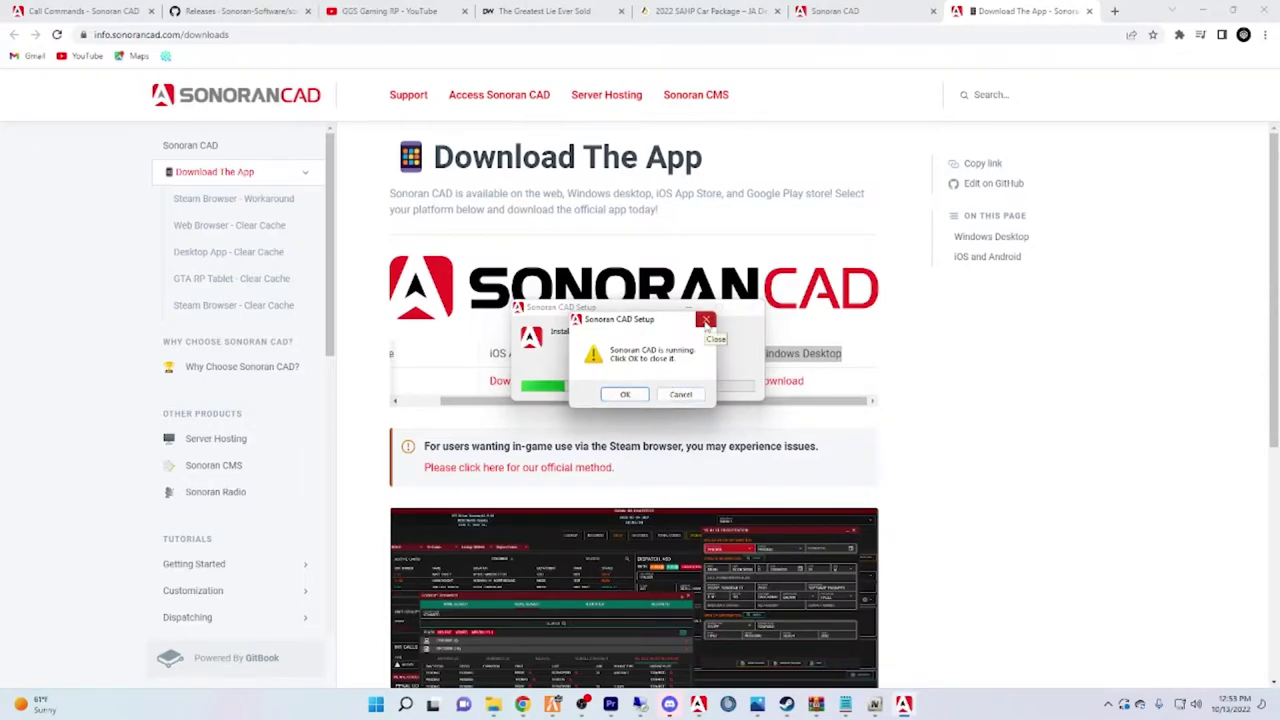
left_click(706, 321)
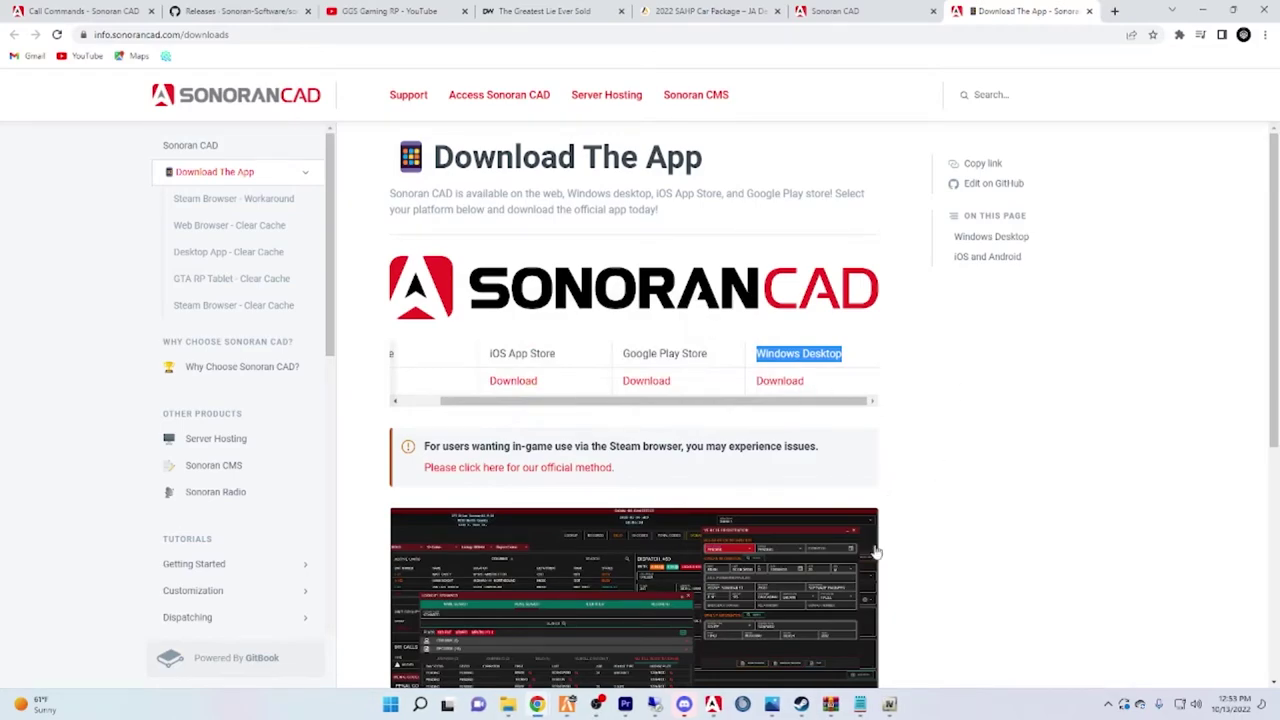
Launch Sonoran CAD from its desktop icon and position the New Heights Roleplay welcome window.
left_click(1203, 10)
left_click_drag(531, 155, 746, 370)
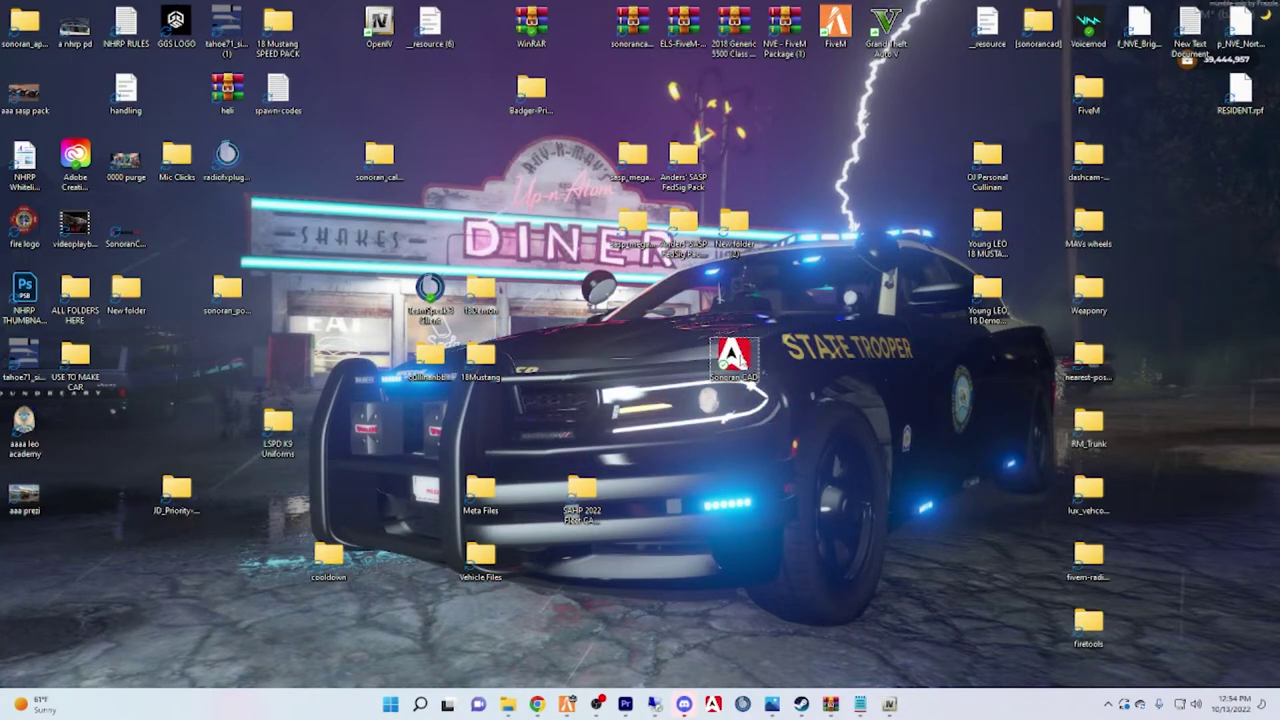
double_click(738, 356)
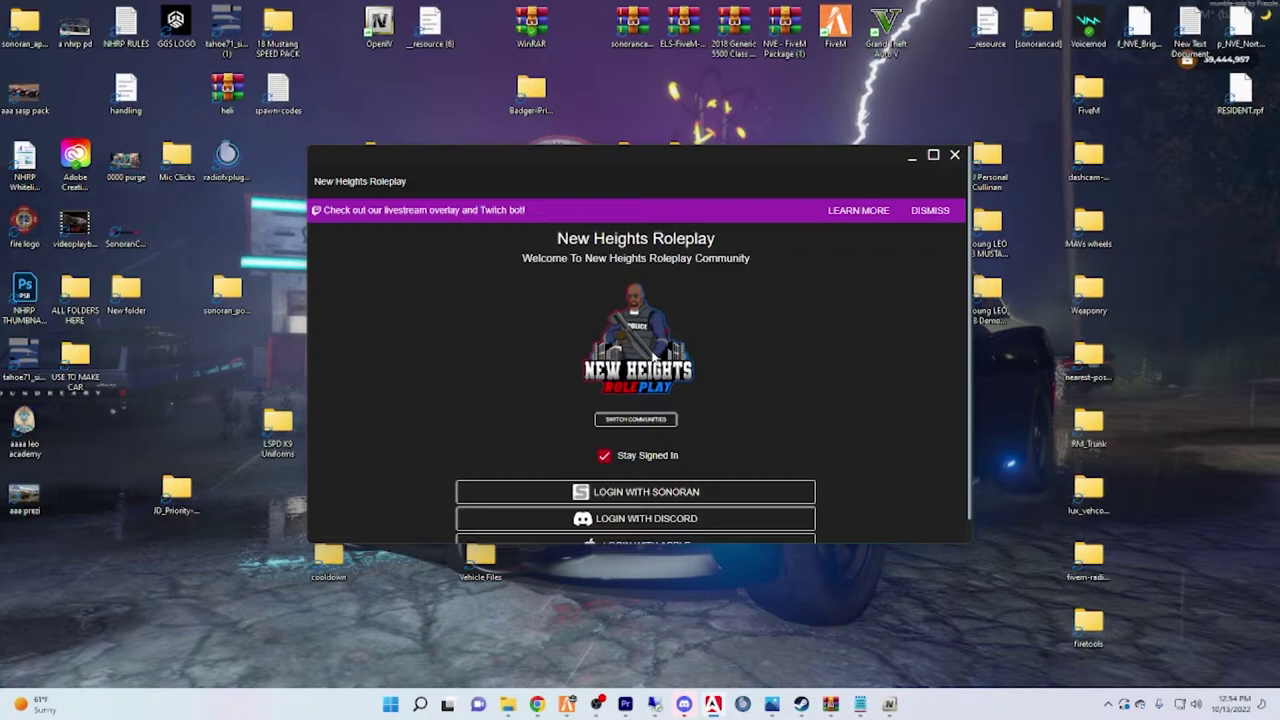
left_click_drag(713, 157, 703, 125)
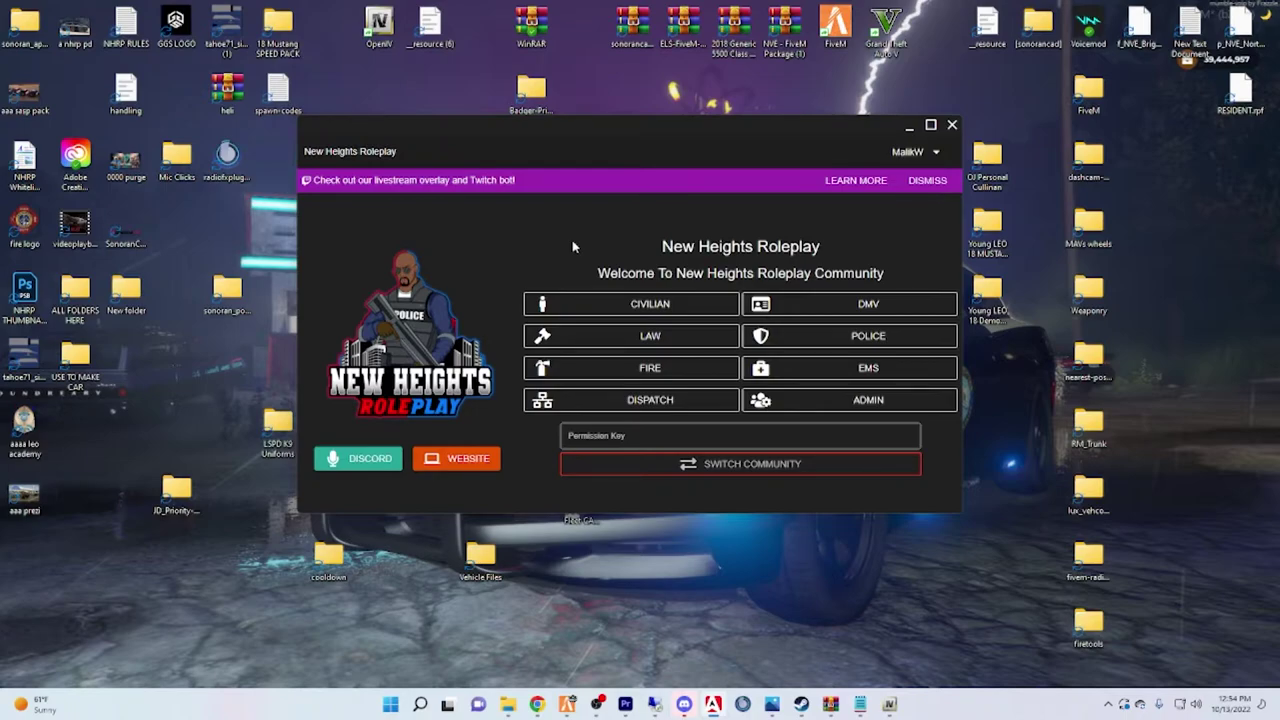
left_click_drag(700, 123, 747, 54)
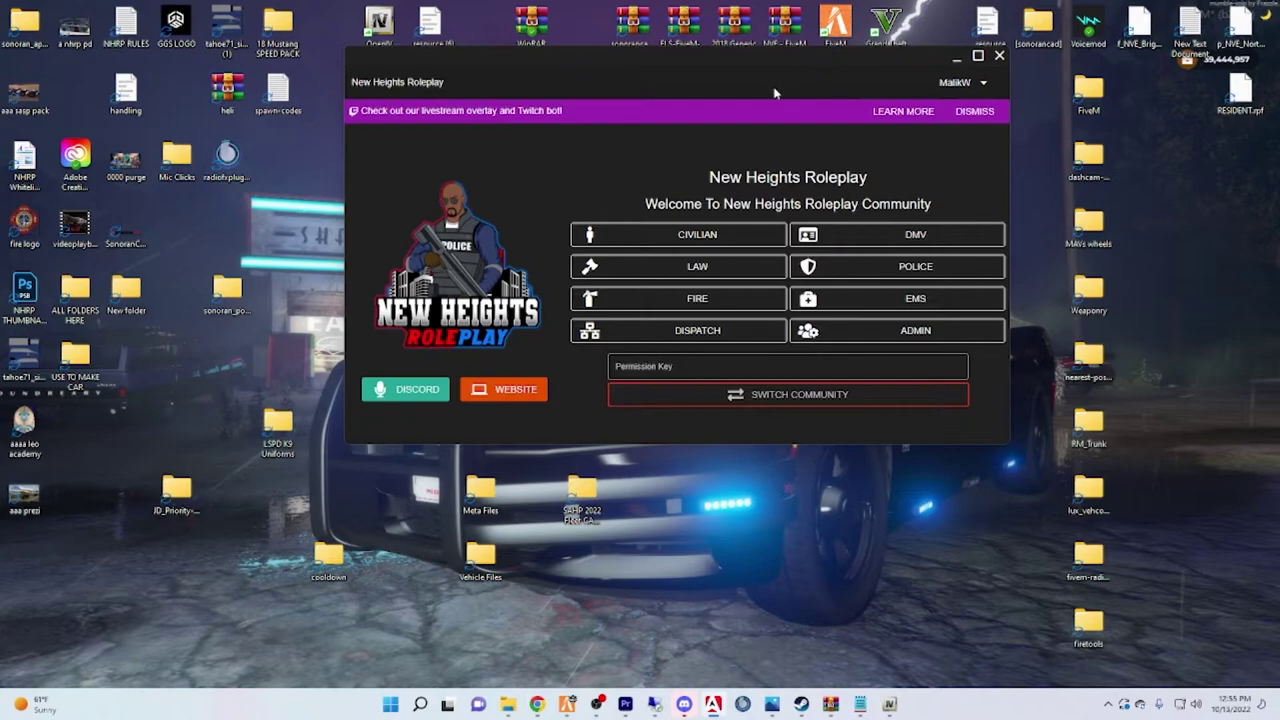
left_click_drag(755, 63, 698, 92)
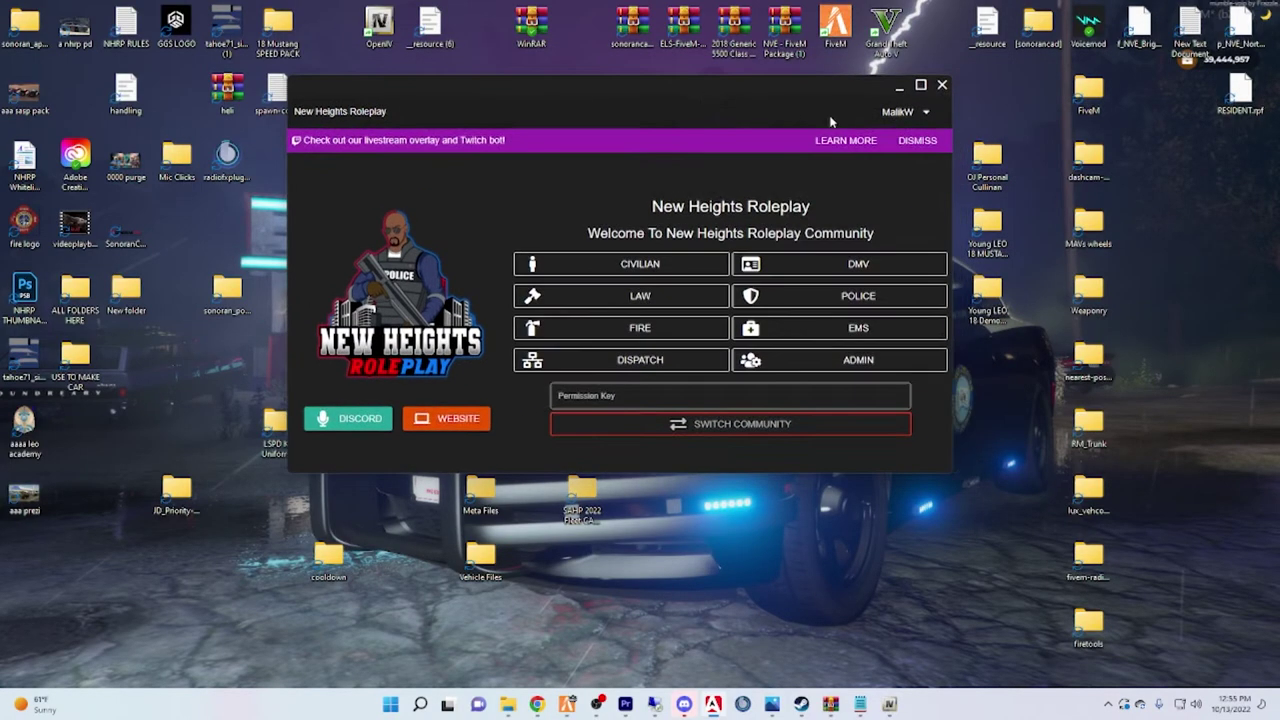
Check in the account Settings that hotkeys are enabled with ALT as the prefix key.
left_click(927, 113)
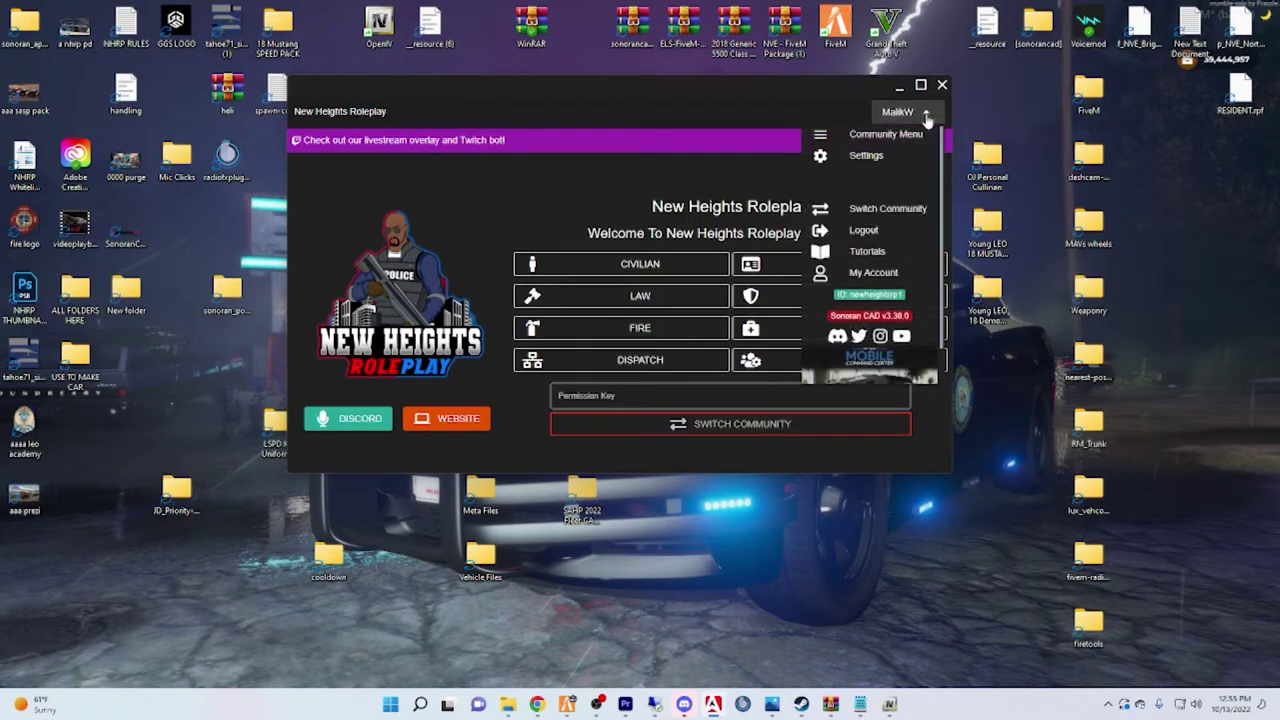
left_click(896, 158)
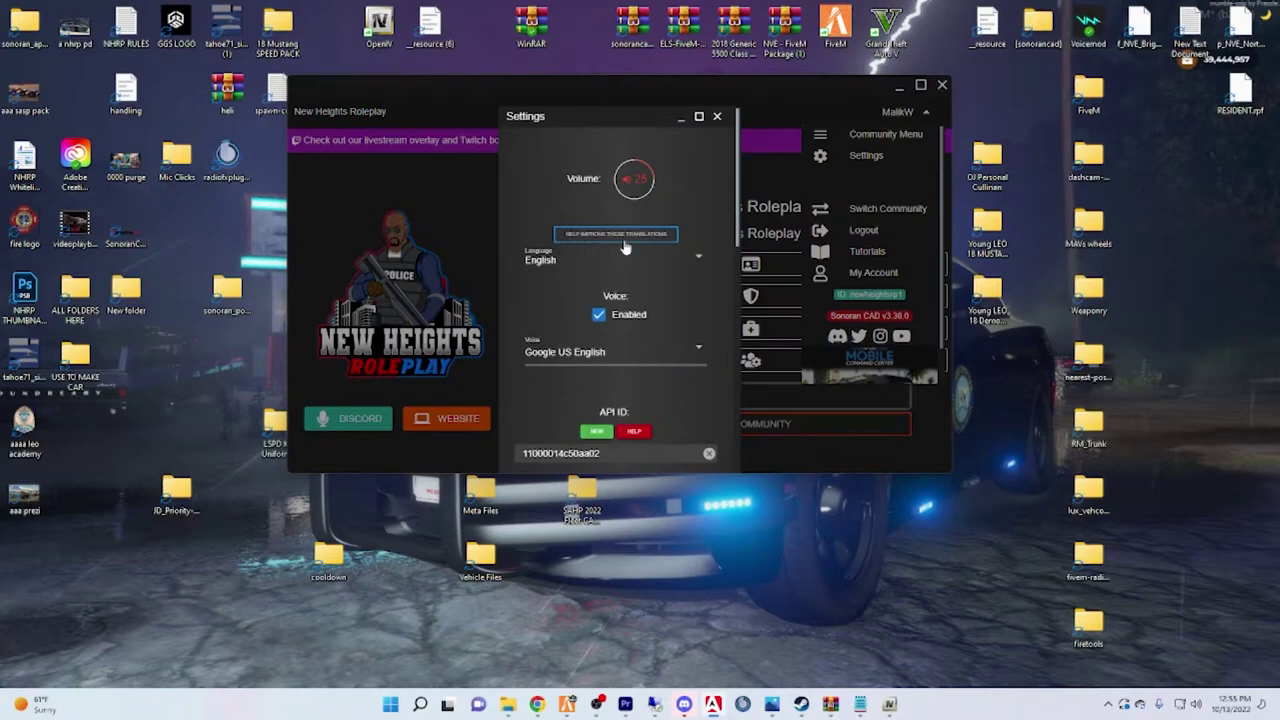
scroll(625, 270, "down", 3)
scroll(632, 300, "down", 2)
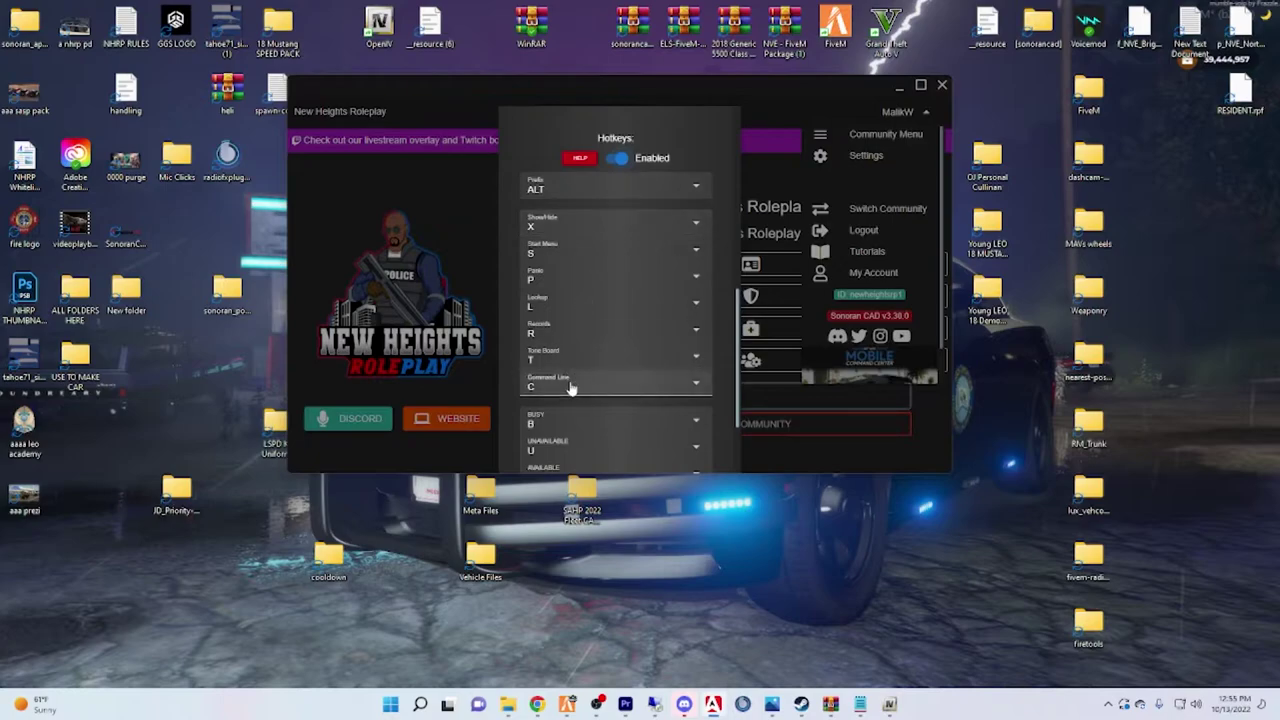
scroll(597, 363, "down", 1)
scroll(600, 360, "up", 3)
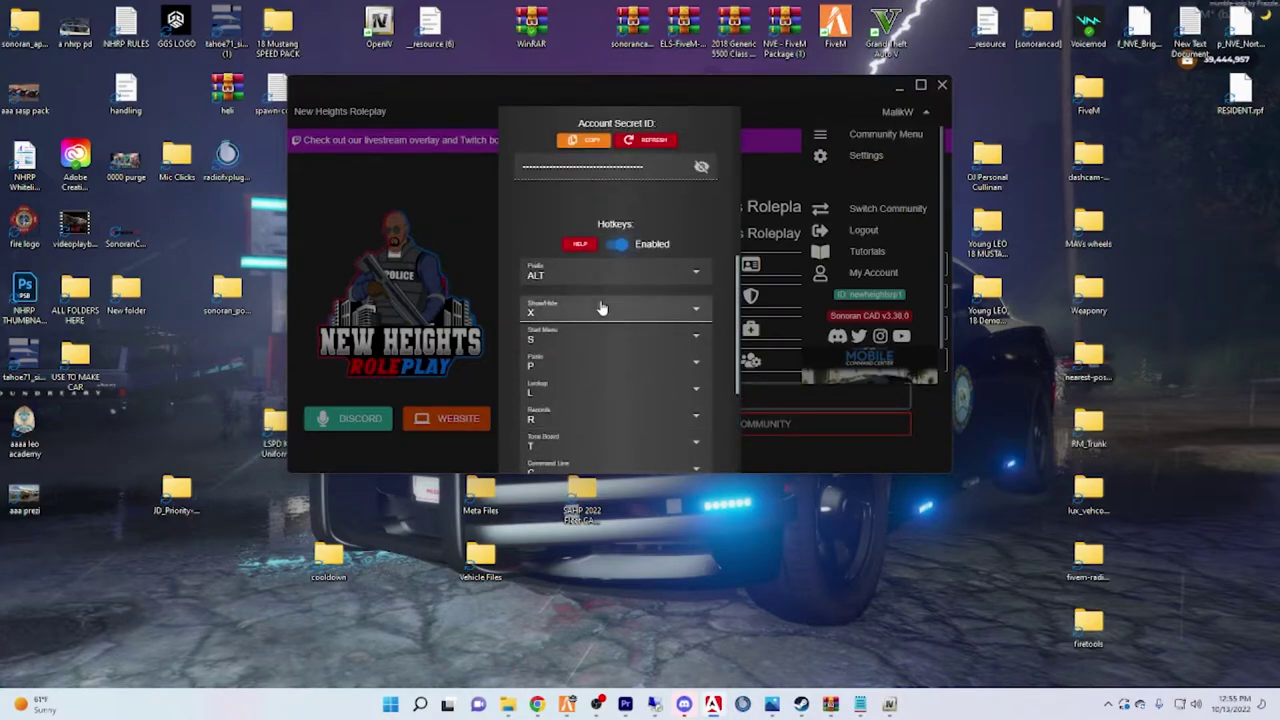
scroll(600, 308, "down", 3)
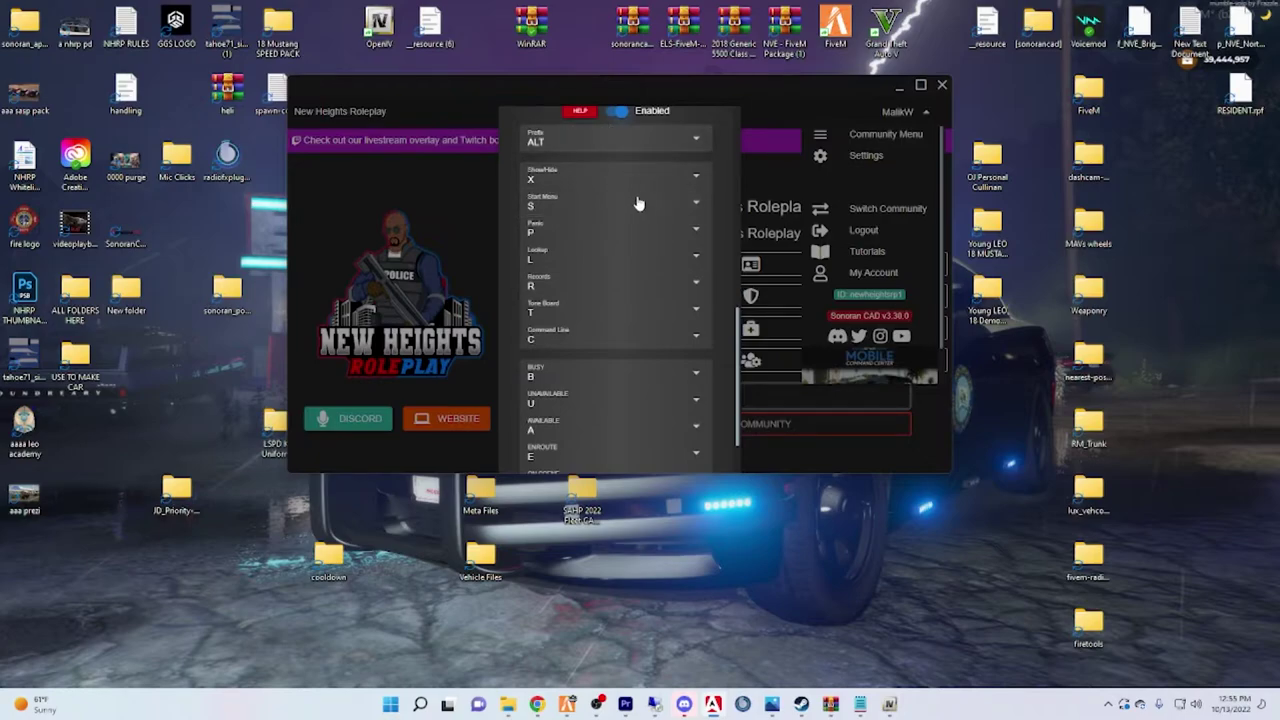
scroll(638, 203, "up", 1)
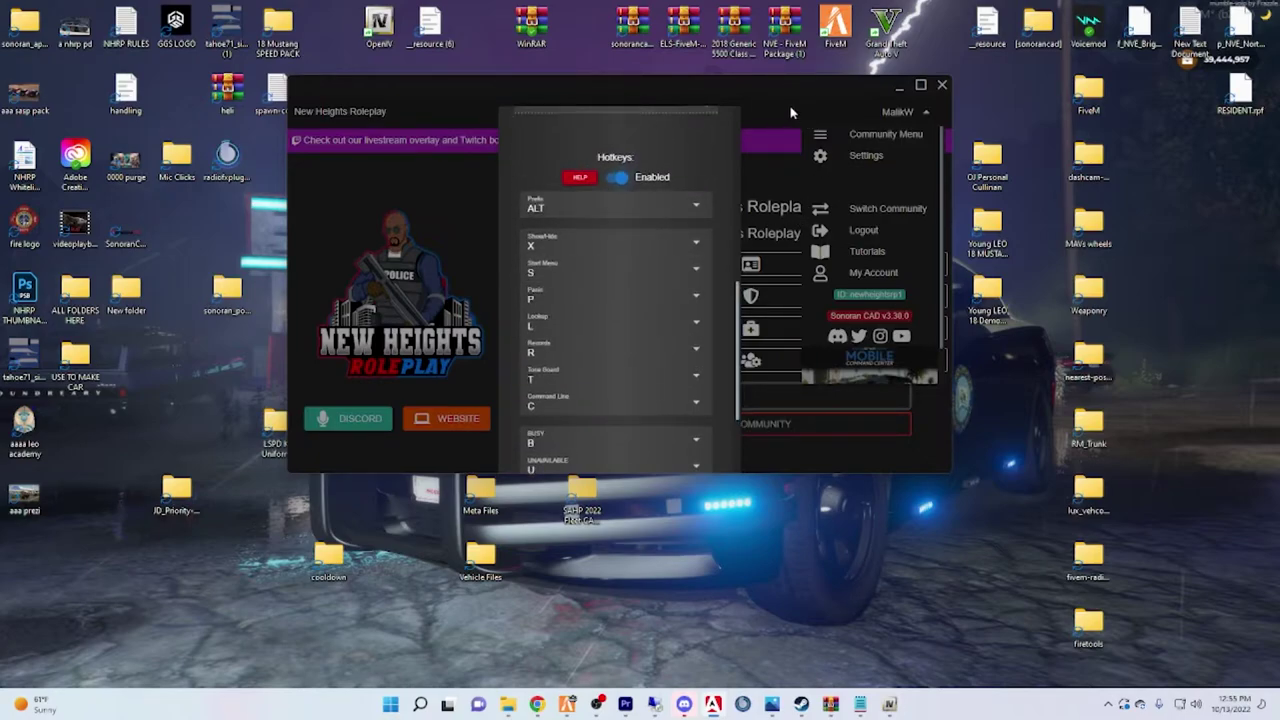
scroll(720, 120, "up", 6)
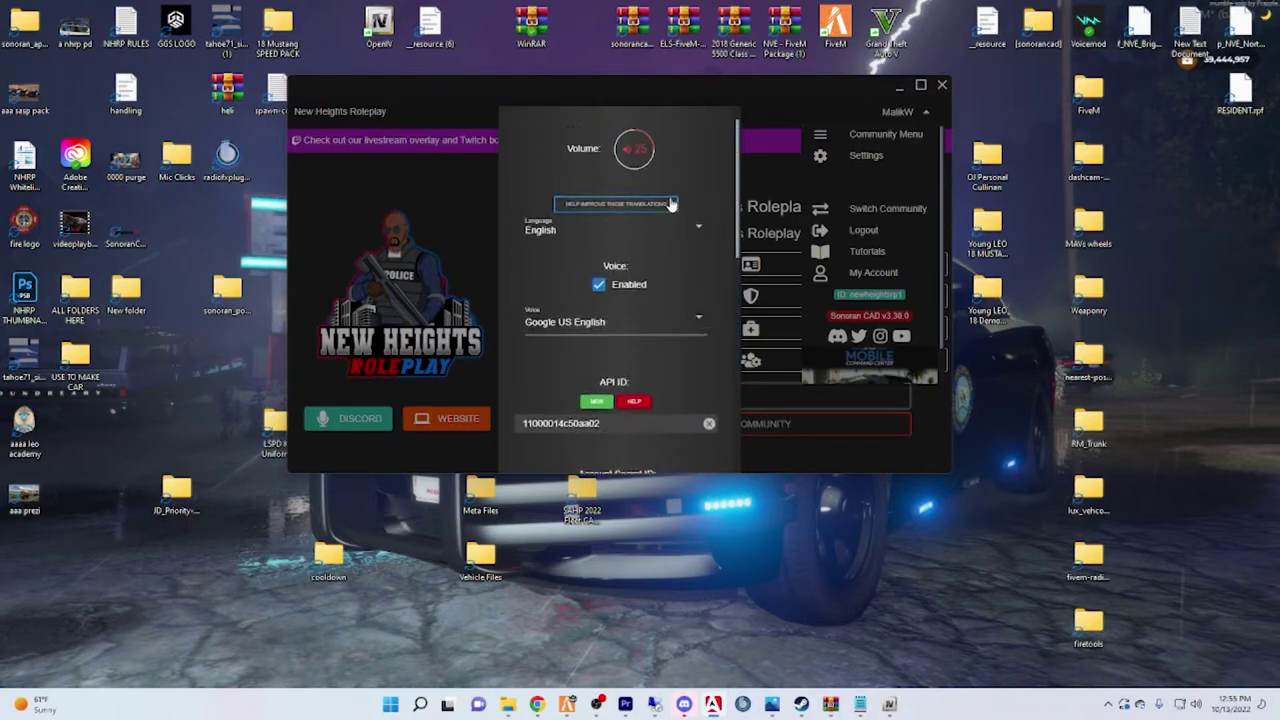
Close the CAD settings and bring up FiveM's game settings from the pause menu.
left_click(717, 120)
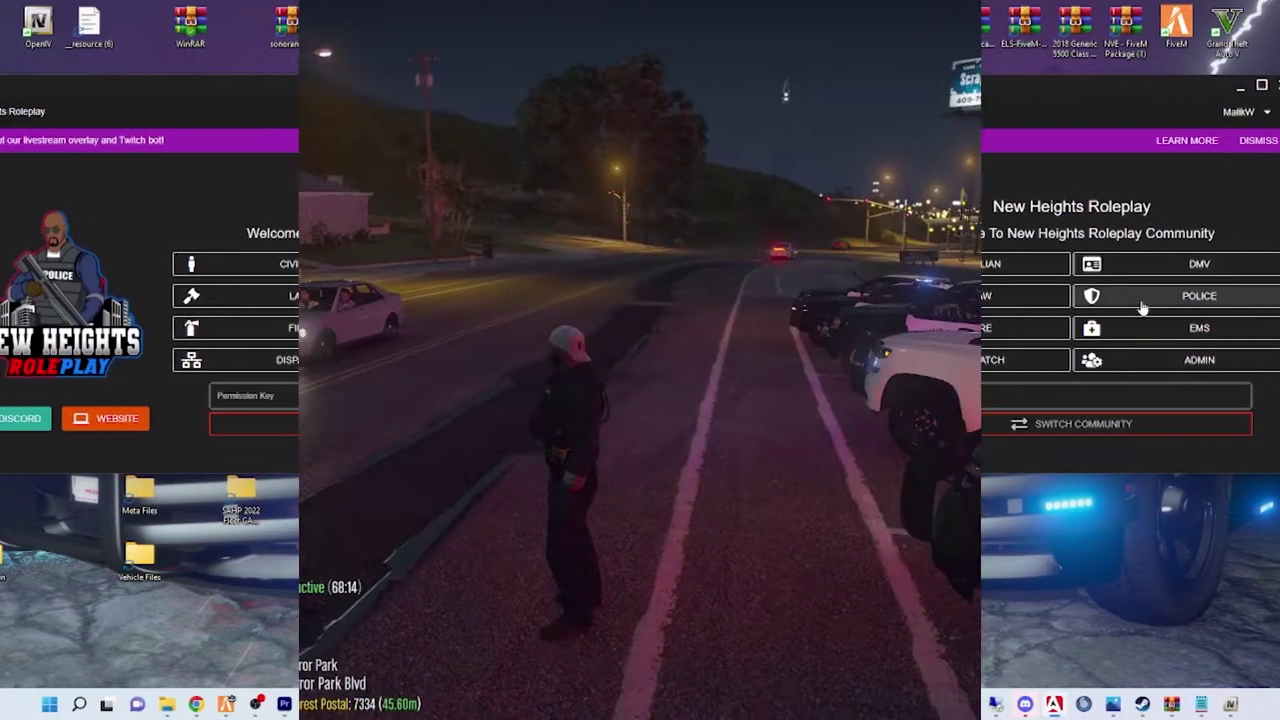
key("w")
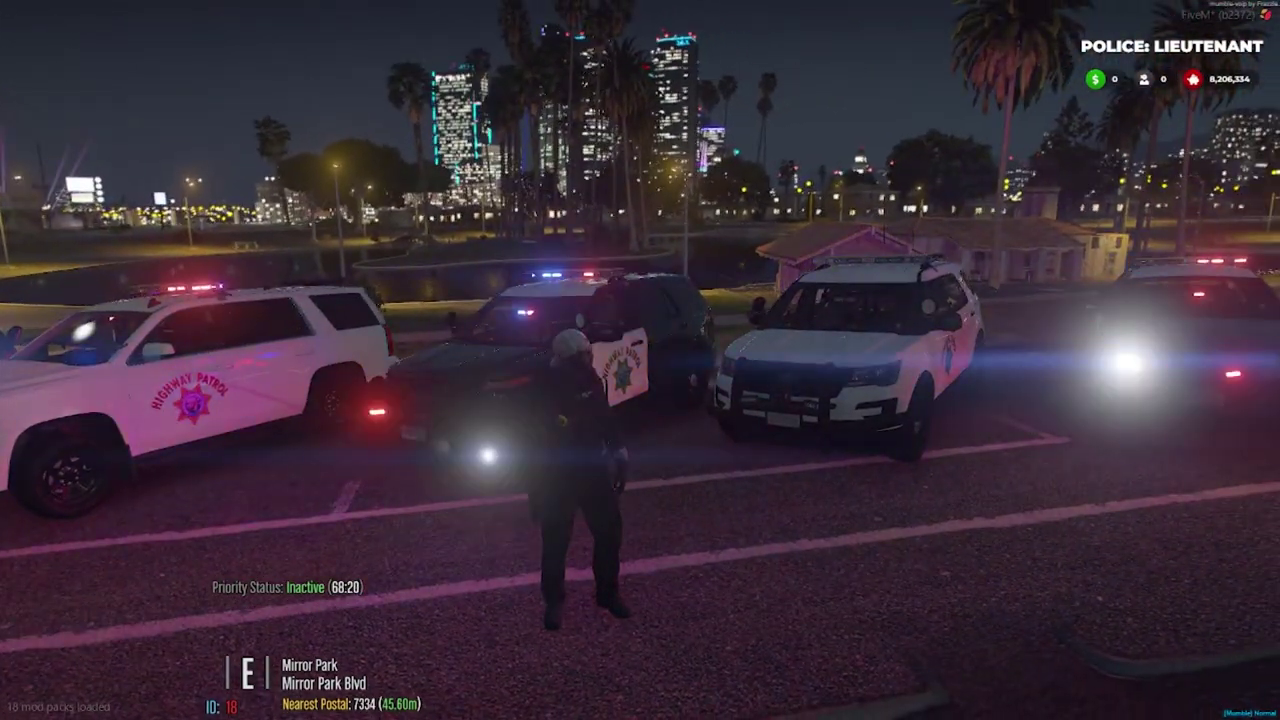
key("Escape")
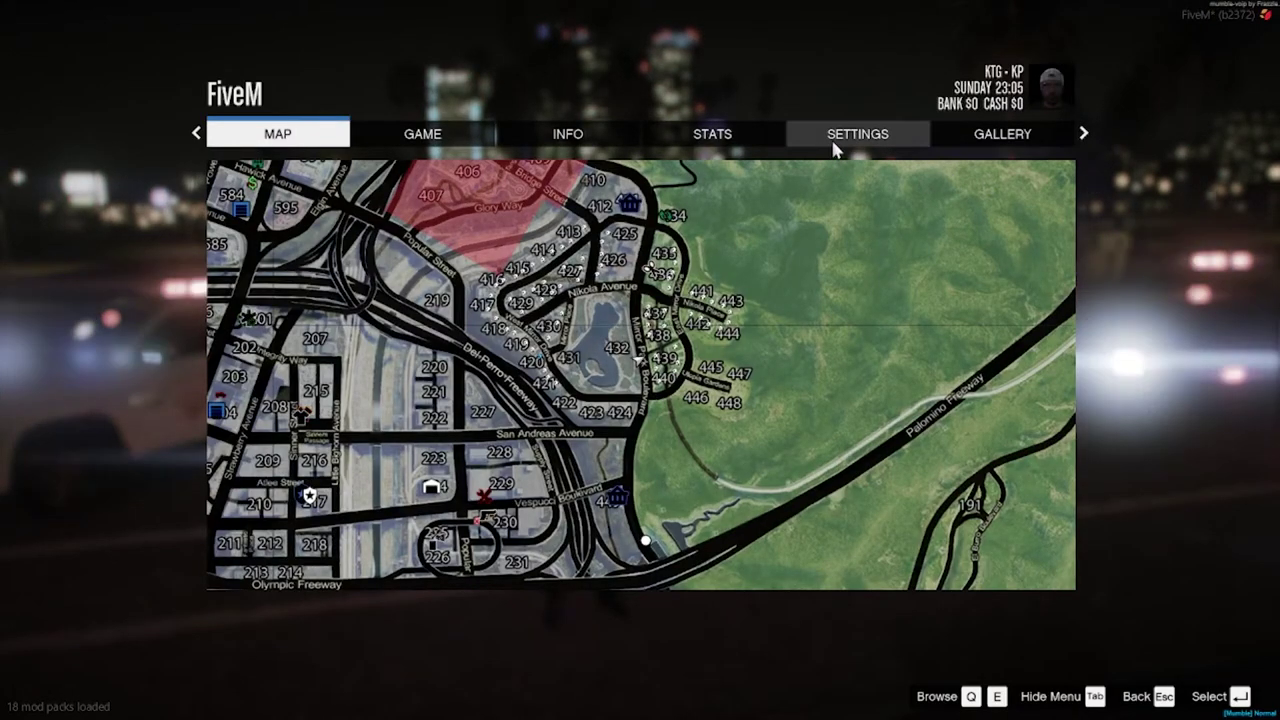
left_click(835, 140)
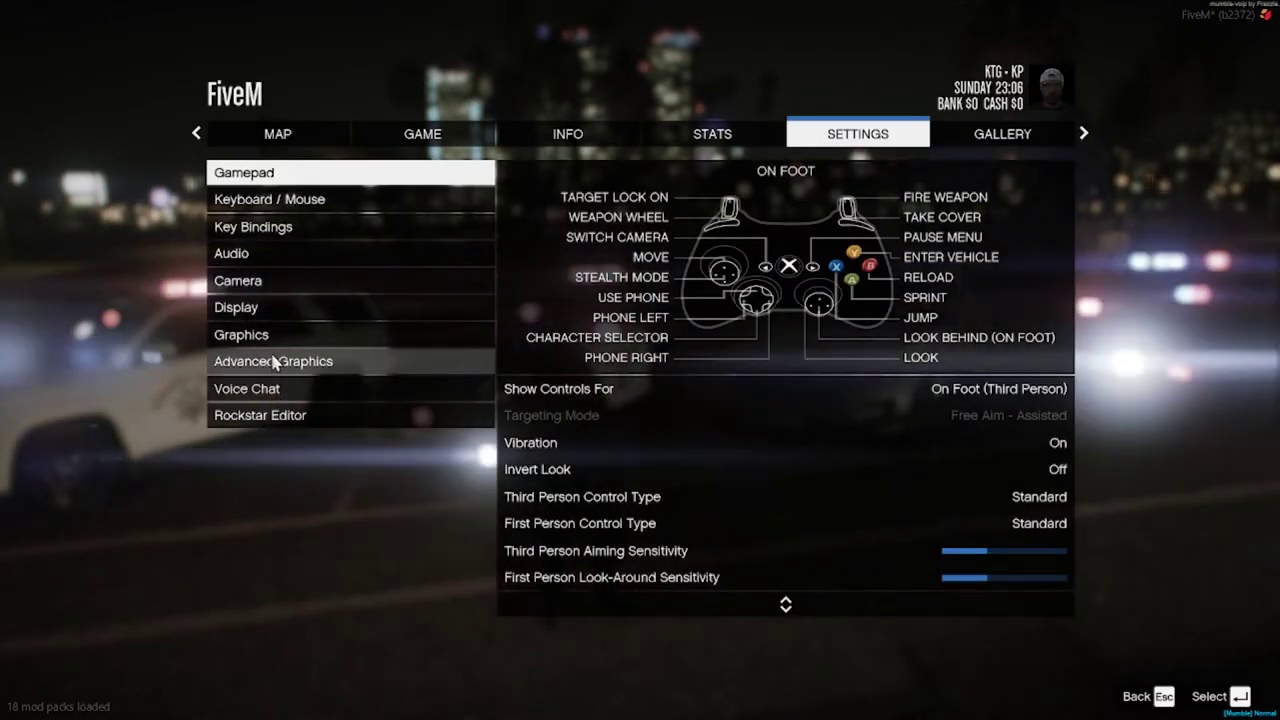
Set Advanced Graphics Screen Type to Full Screen at 1920 x 1080 and apply it.
left_click(275, 362)
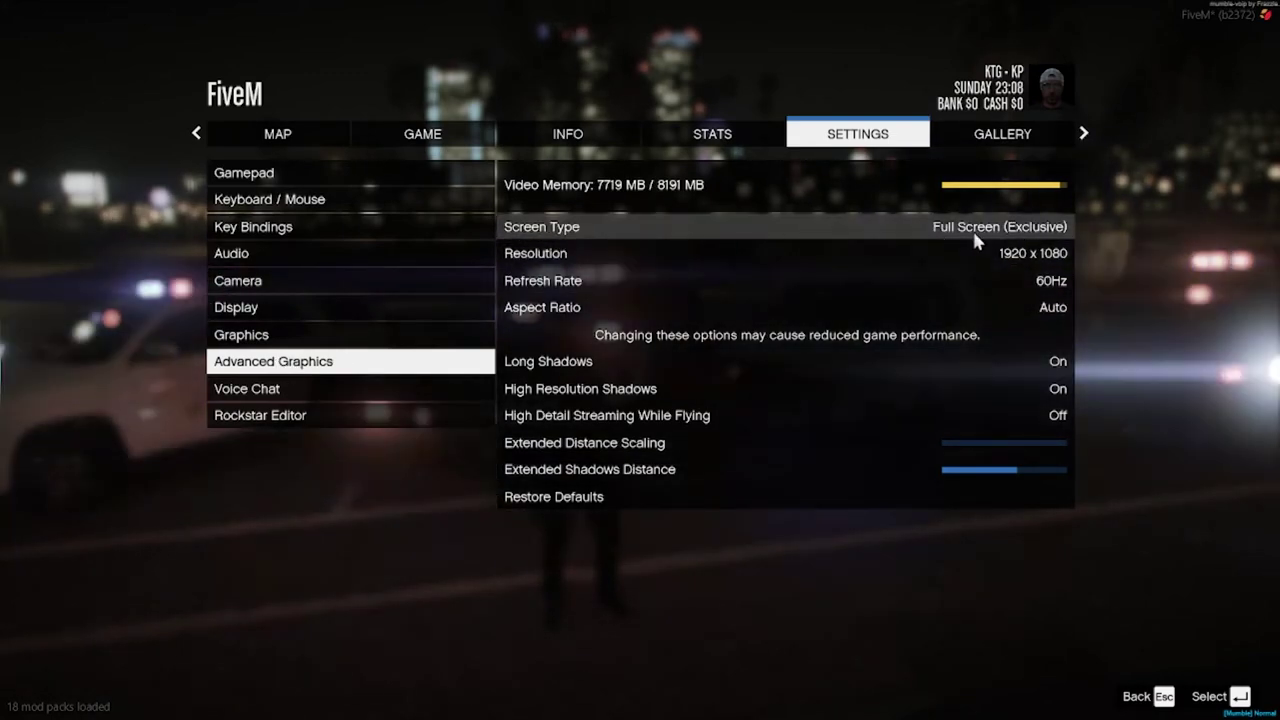
left_click(997, 241)
left_click(997, 240)
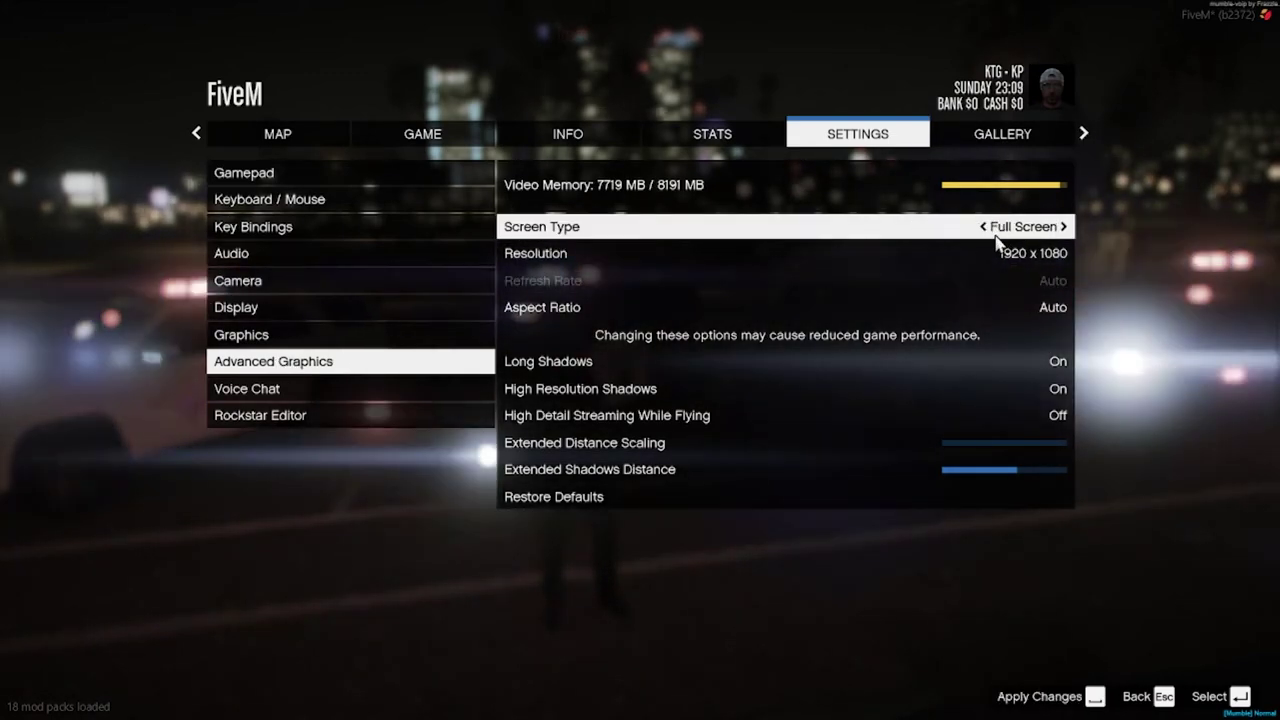
left_click(1013, 234)
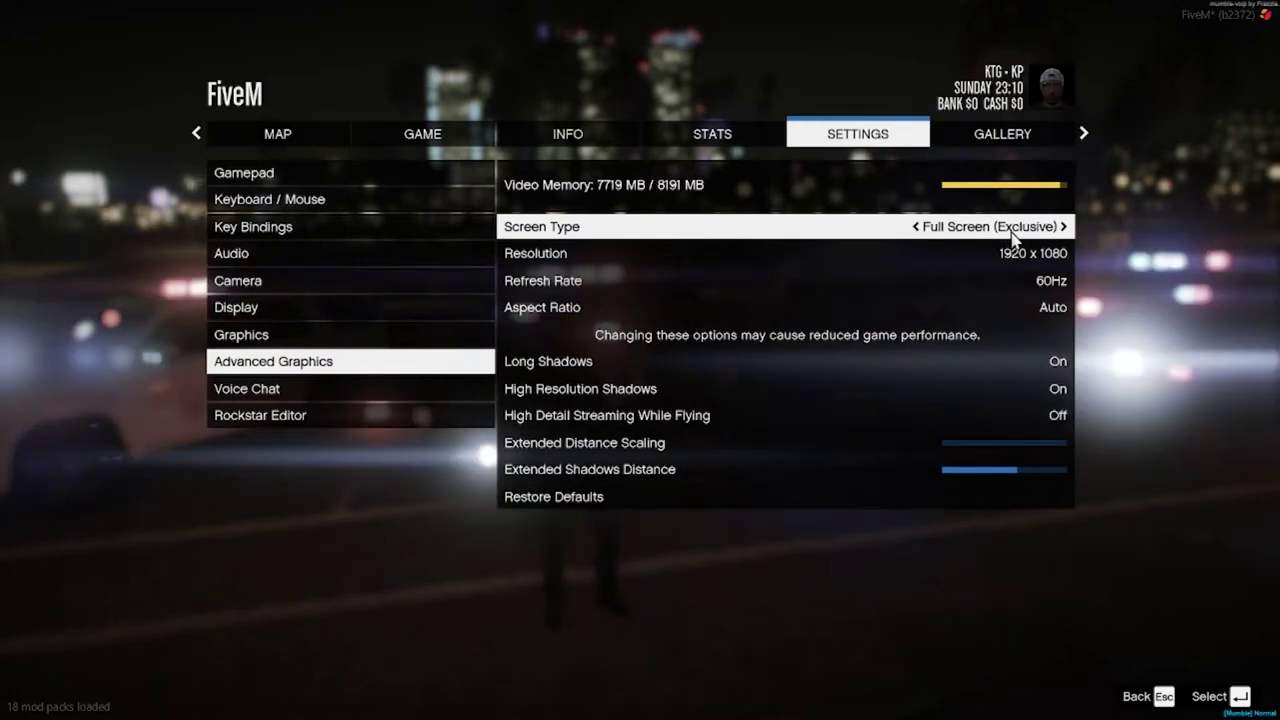
left_click(1013, 235)
left_click(1013, 238)
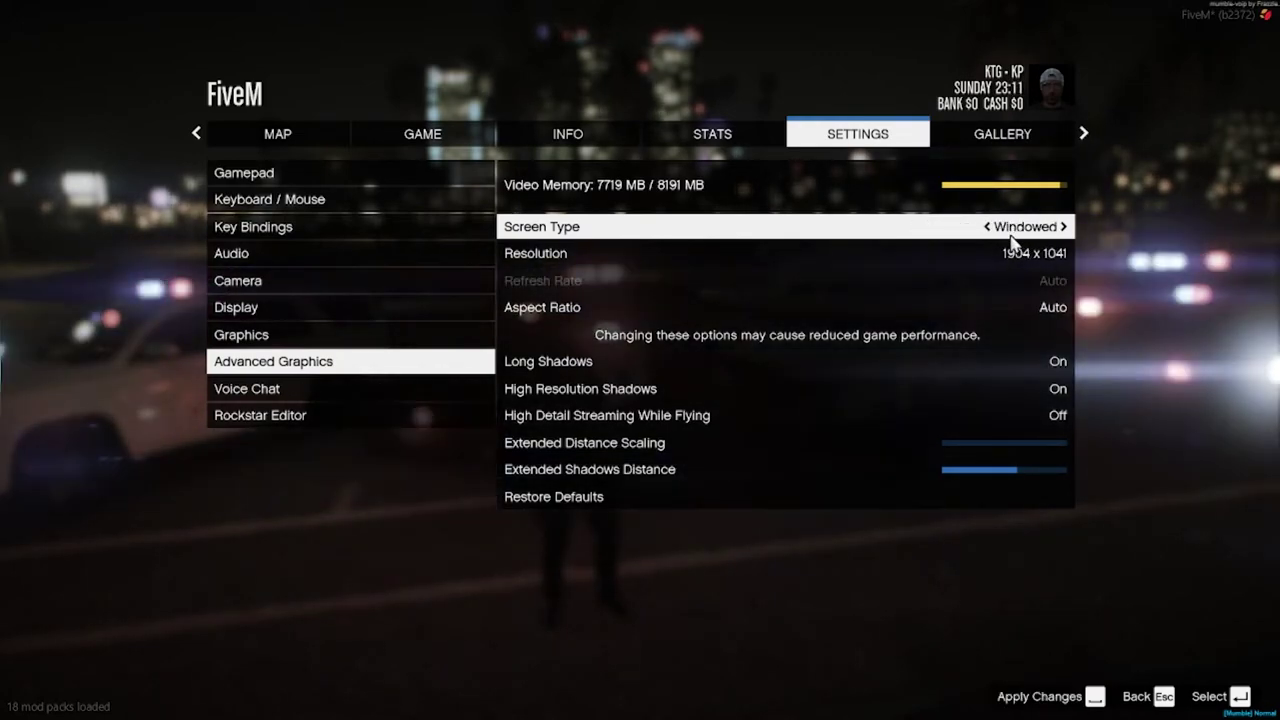
left_click(1013, 240)
left_click(1013, 240)
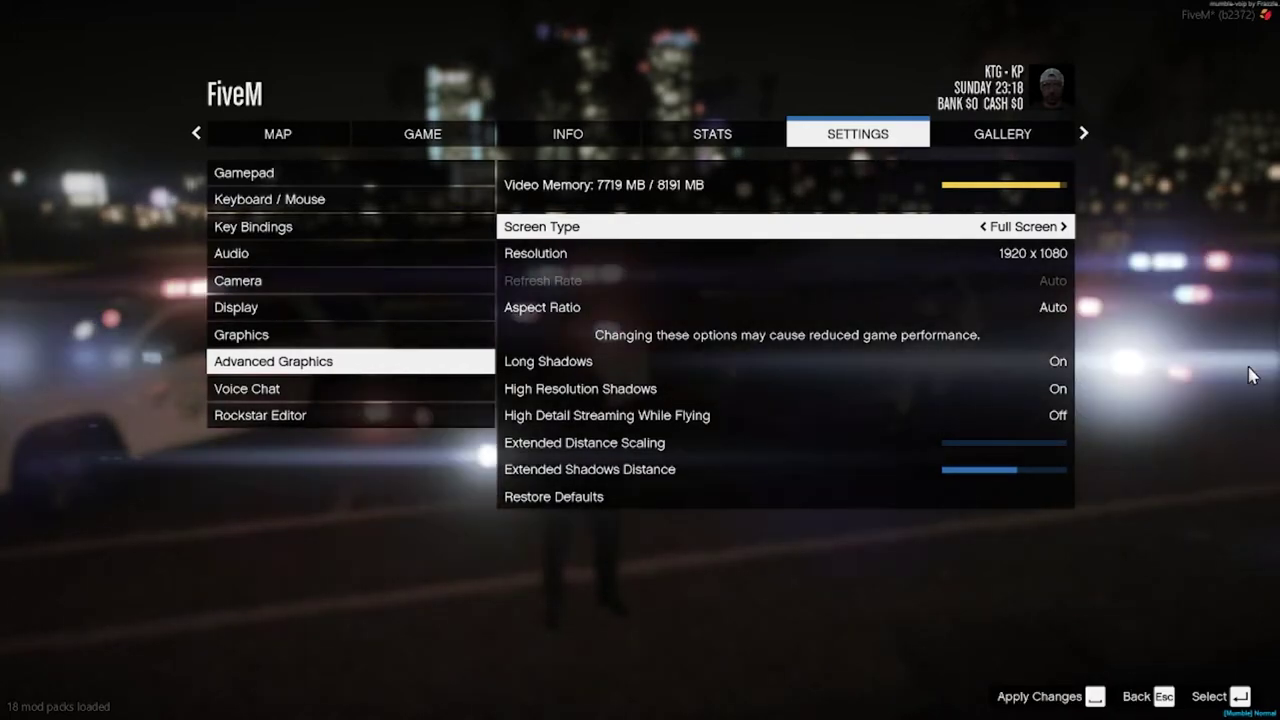
key("Right")
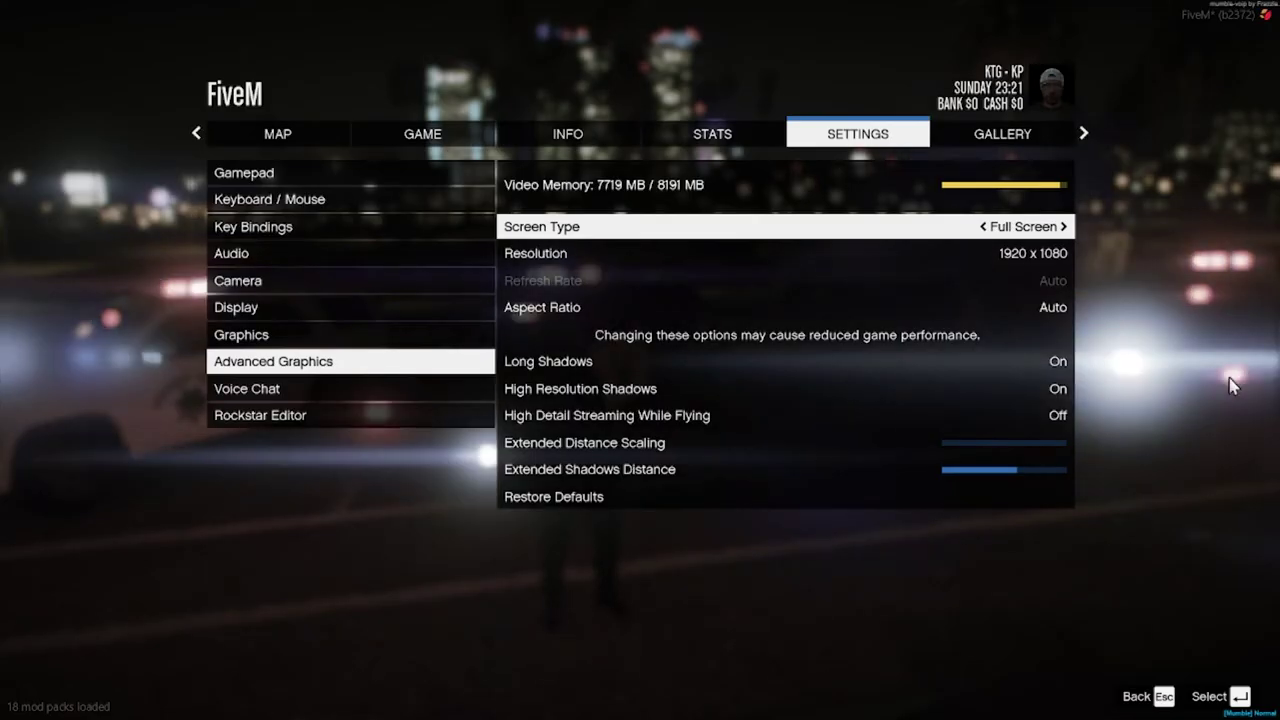
key("Escape")
key("Escape")
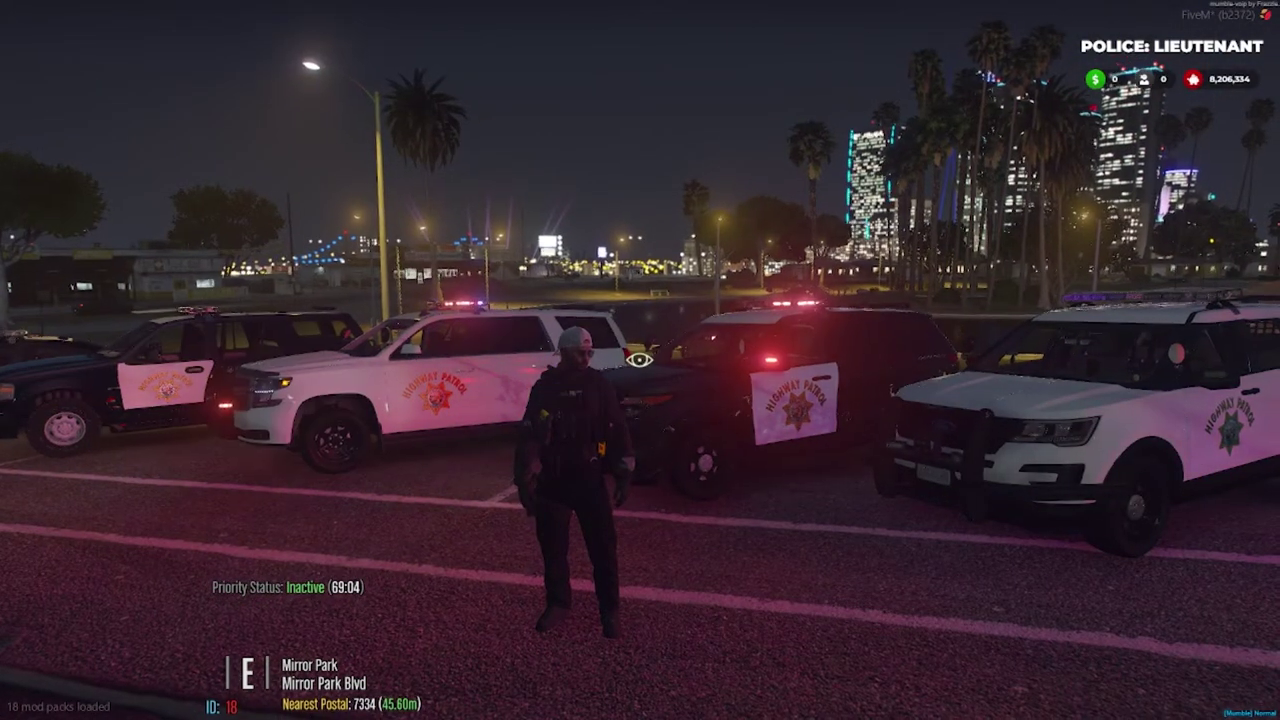
key("alt+Tab")
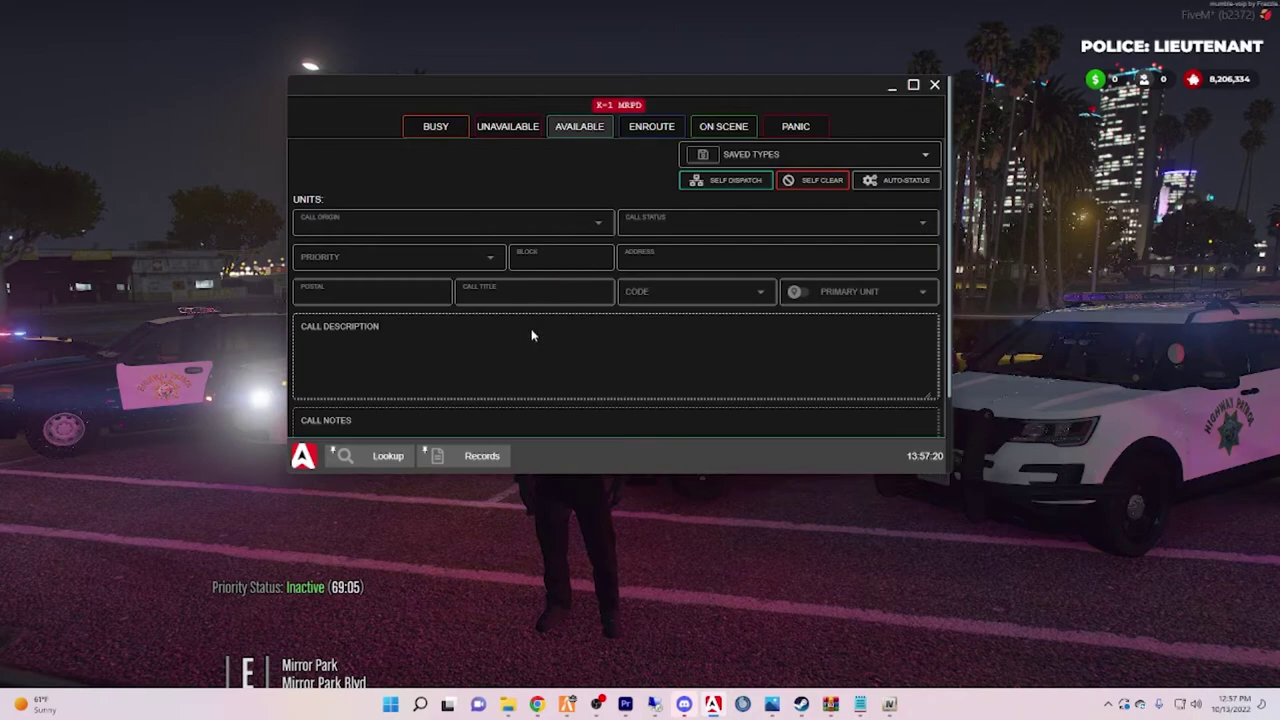
left_click(360, 458)
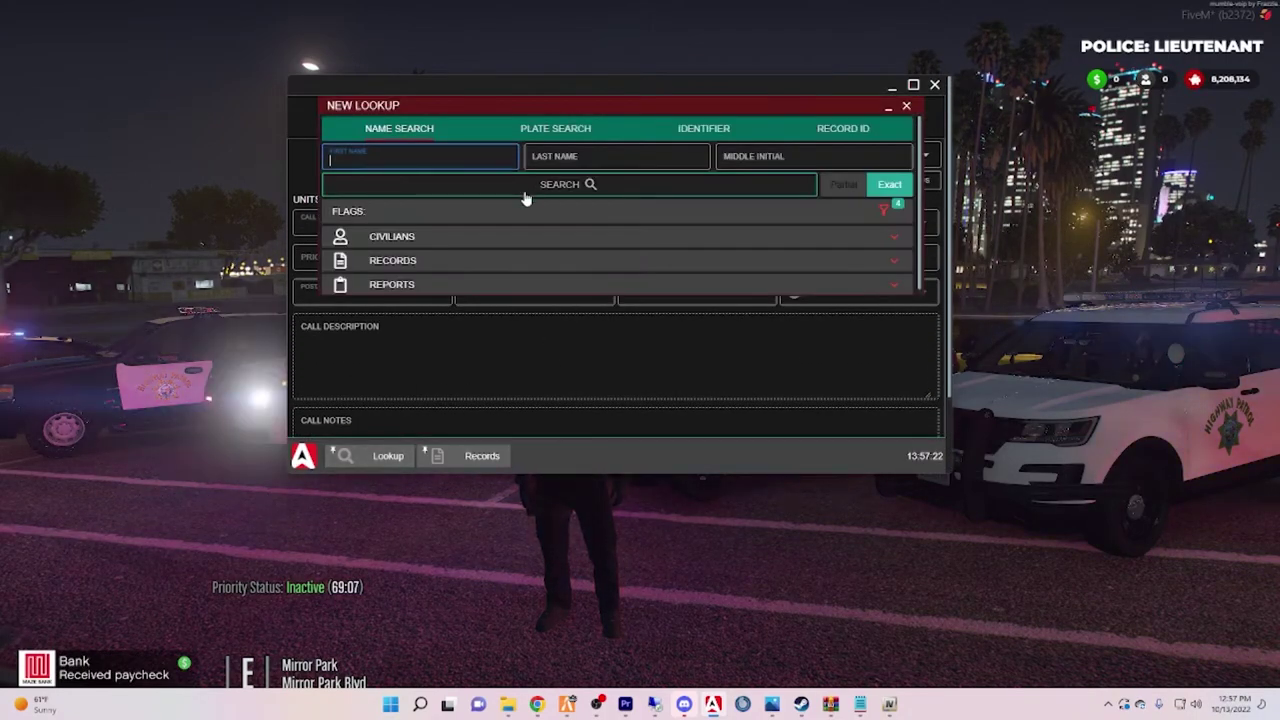
left_click(481, 457)
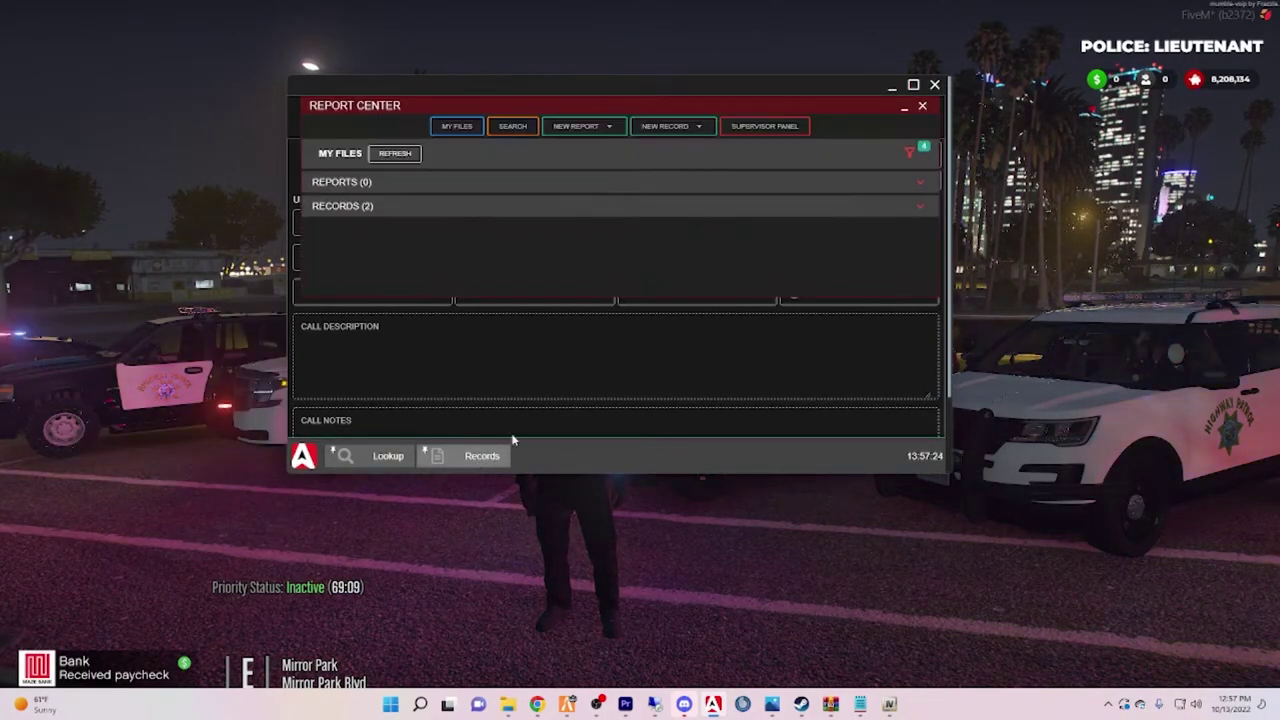
left_click(688, 129)
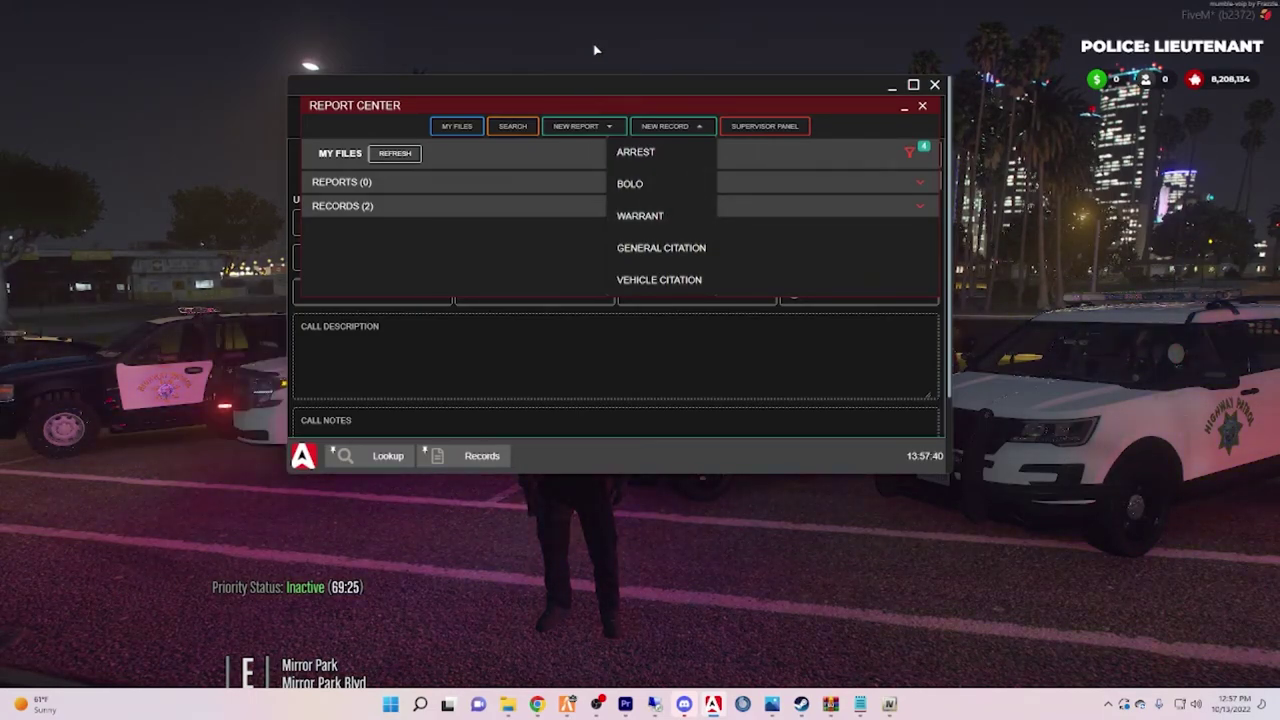
left_click(724, 387)
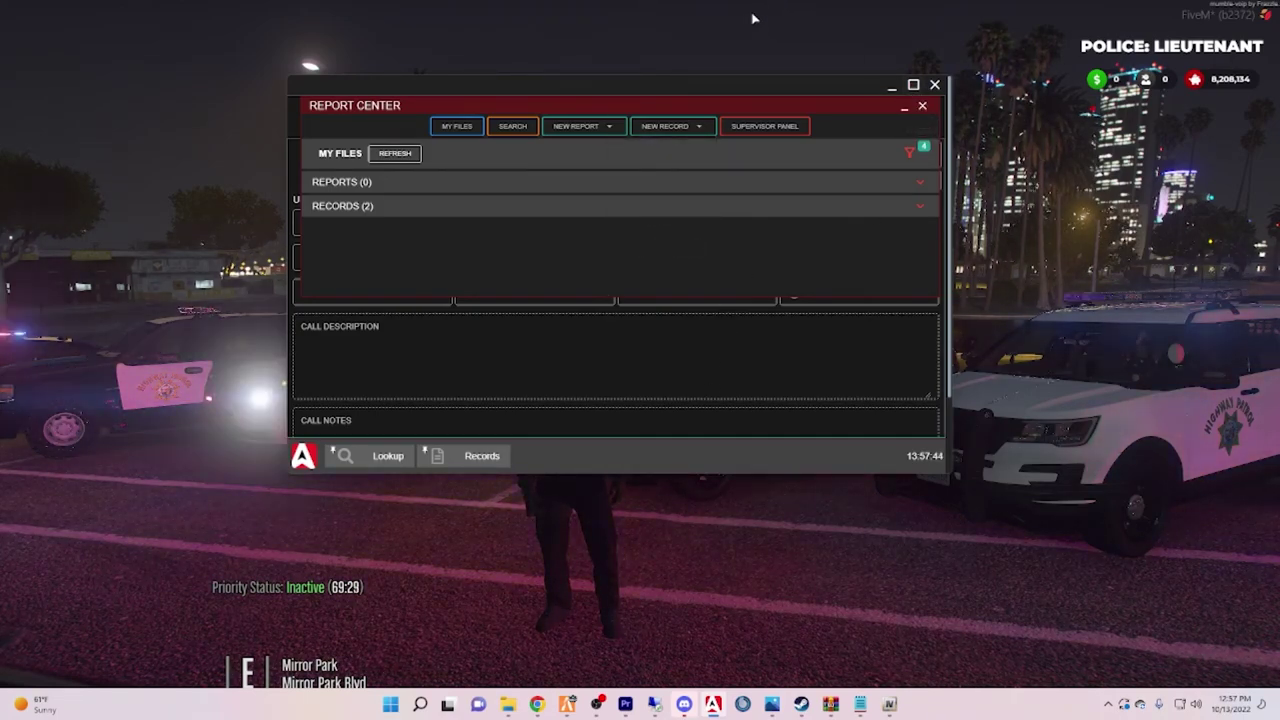
mouse_move(656, 91)
left_mouse_down()
mouse_move(652, 63)
mouse_move(654, 106)
left_mouse_up()
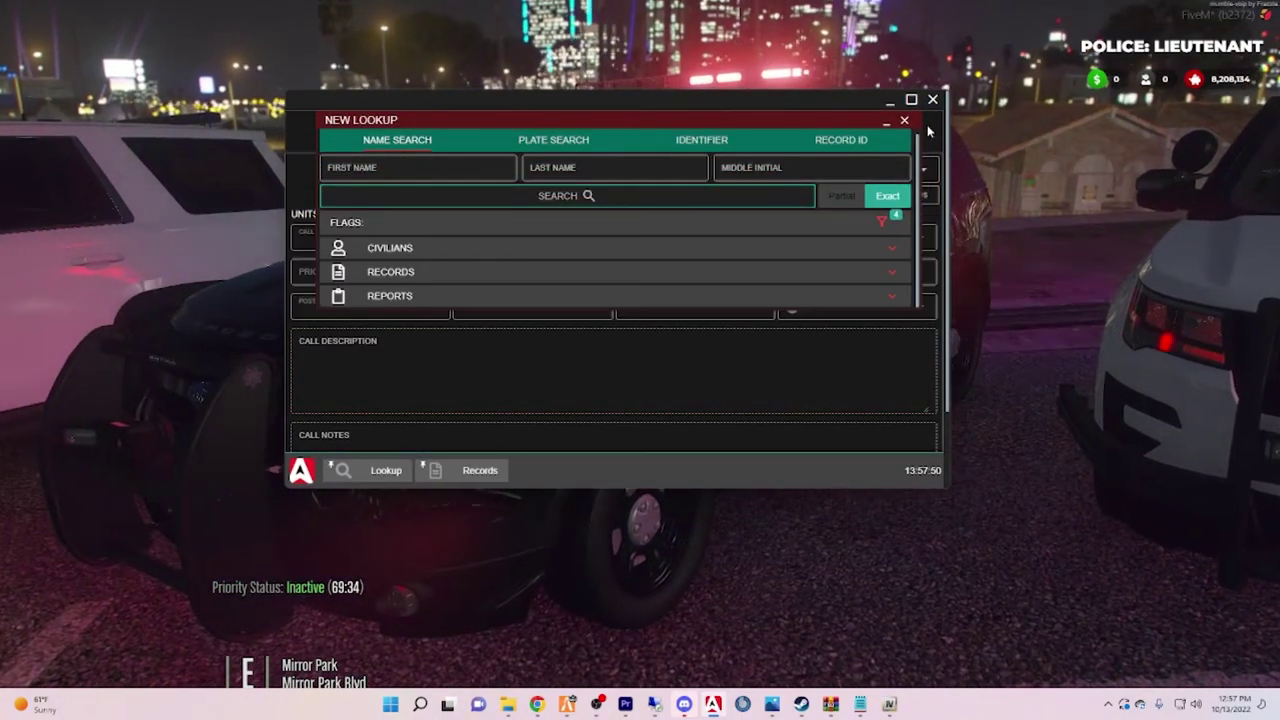
left_click(904, 120)
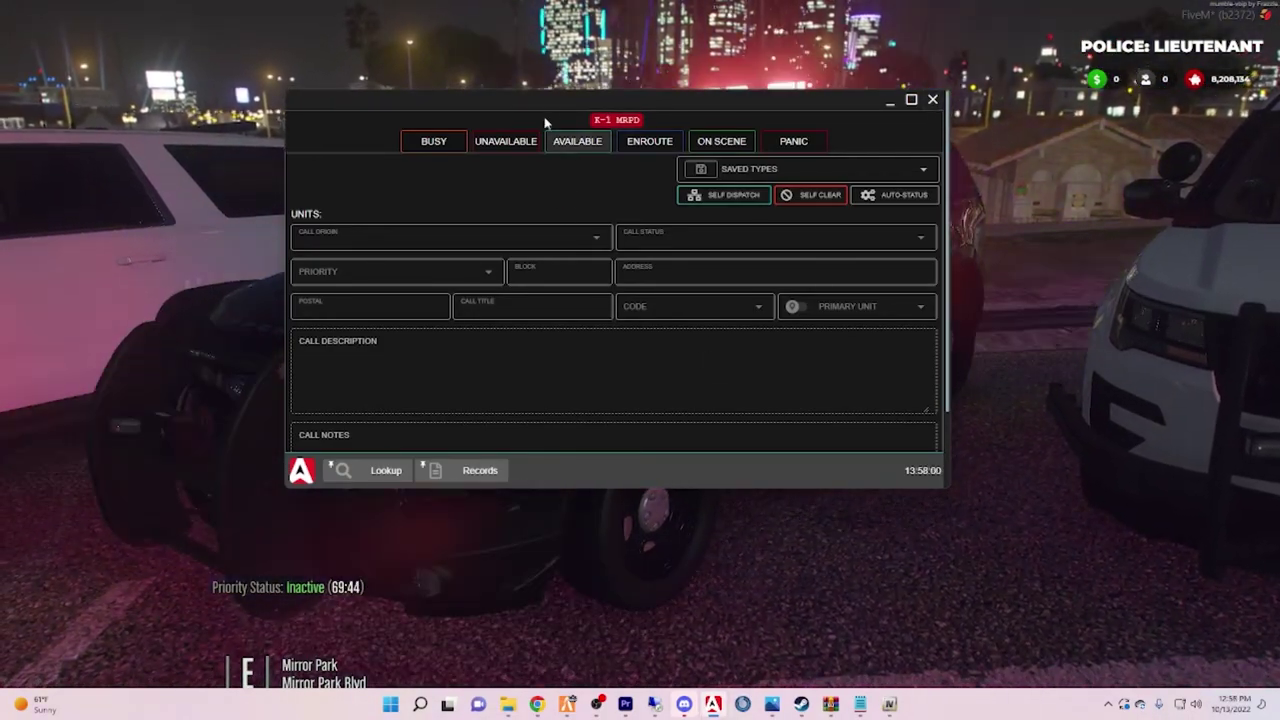
left_click_drag(591, 100, 570, 129)
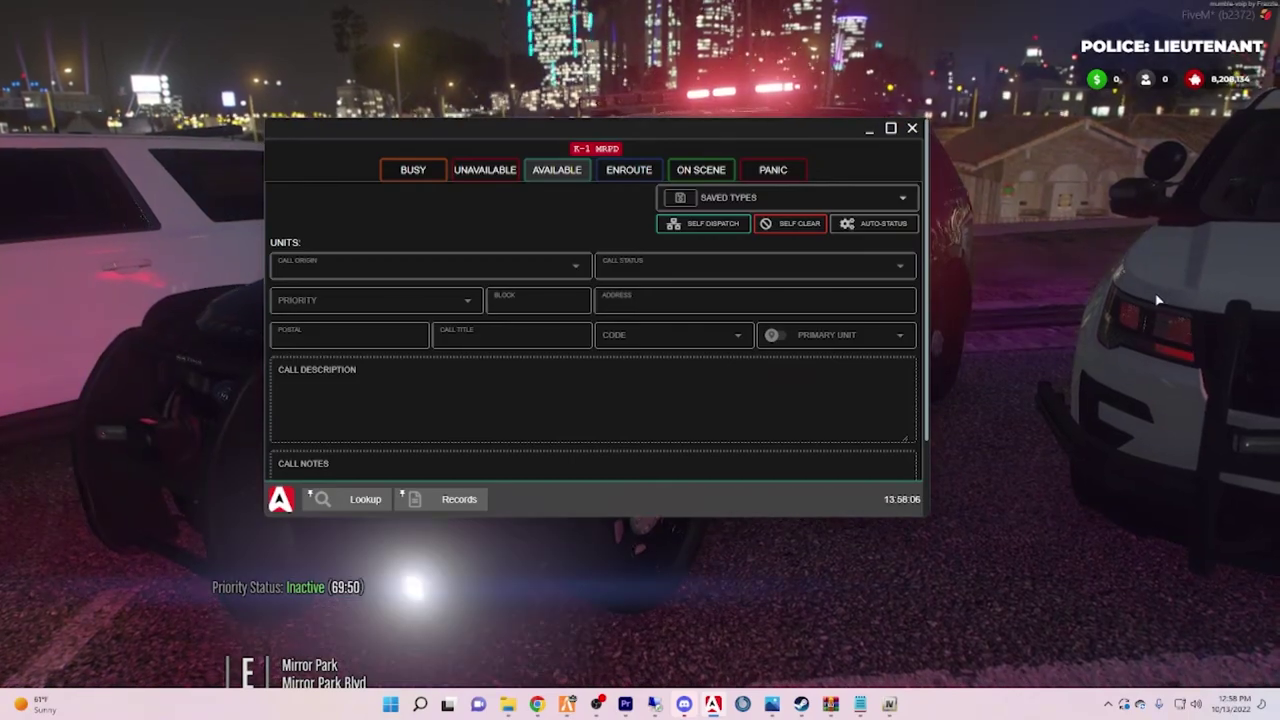
key("alt+Tab")
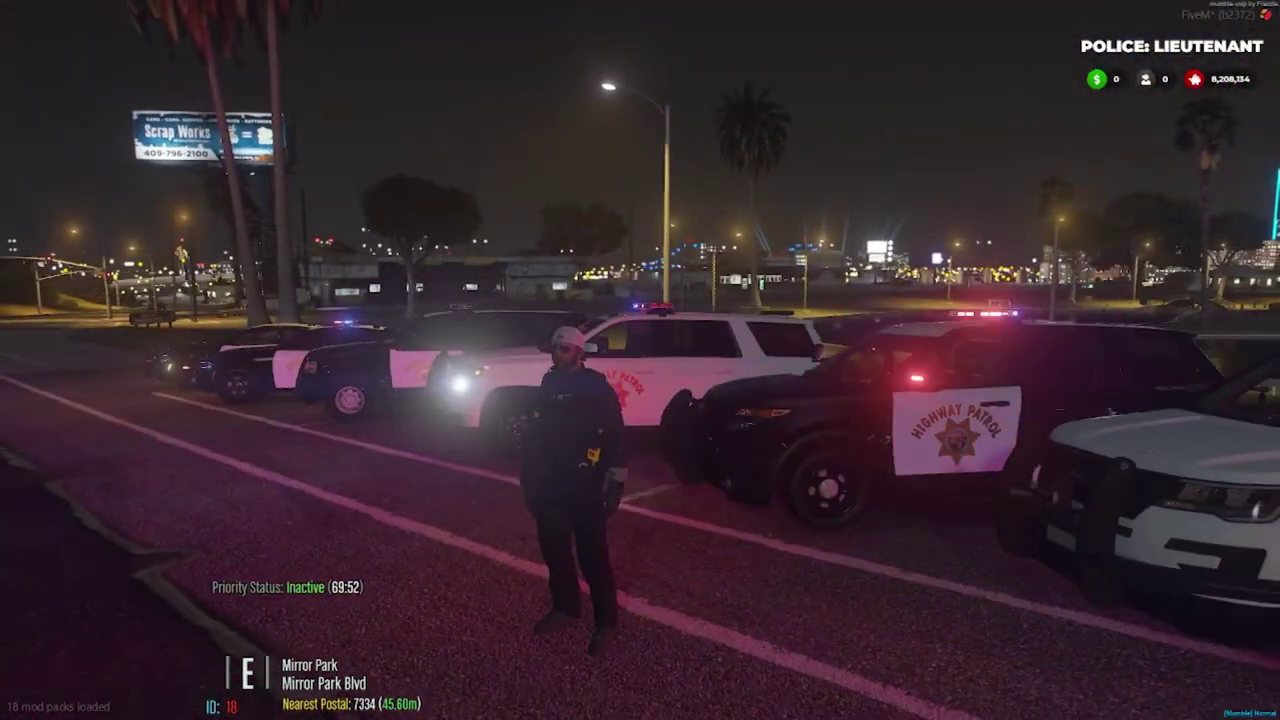
Walk the officer from the patrol cars to the white sedan on Mirror Park Blvd.
key("w")
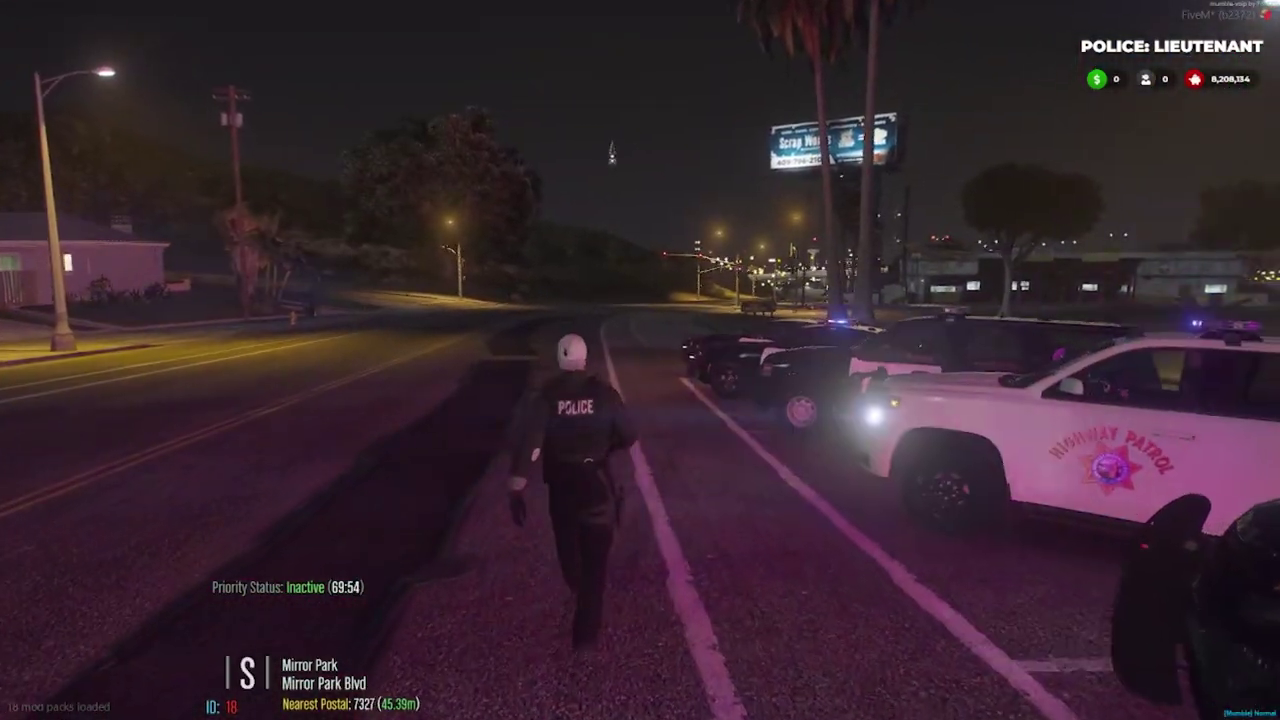
key("w")
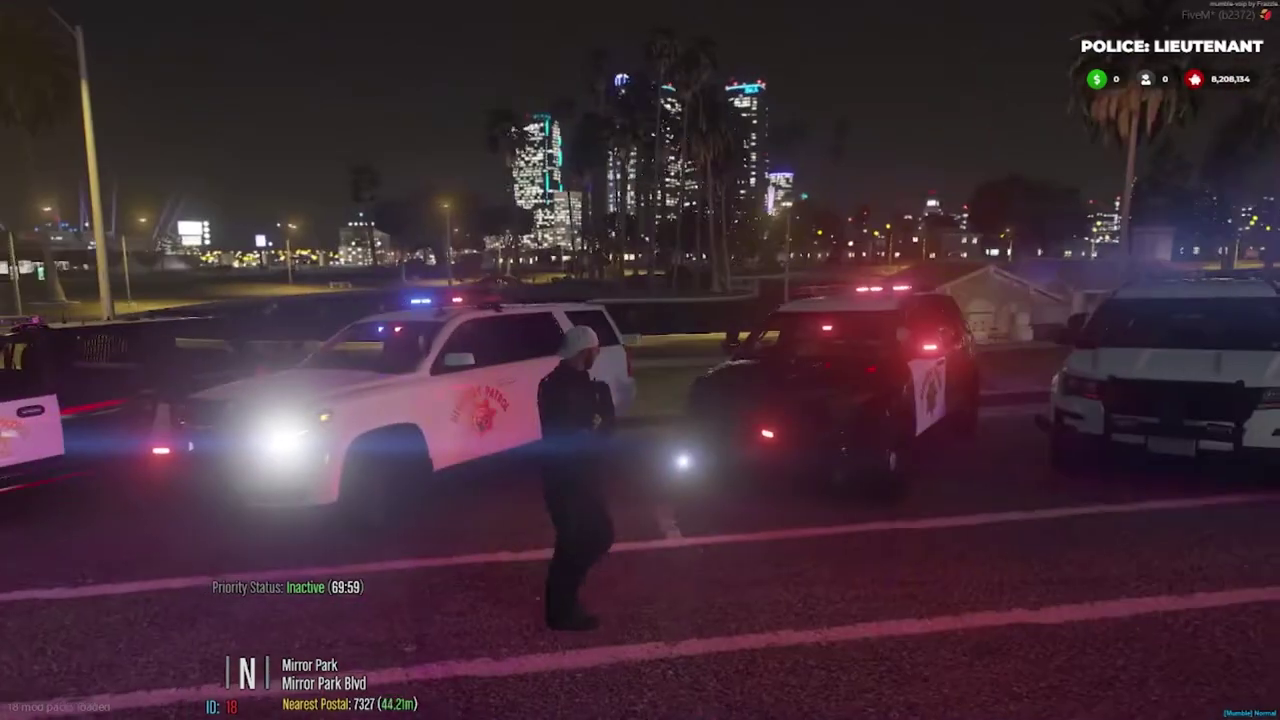
key("w")
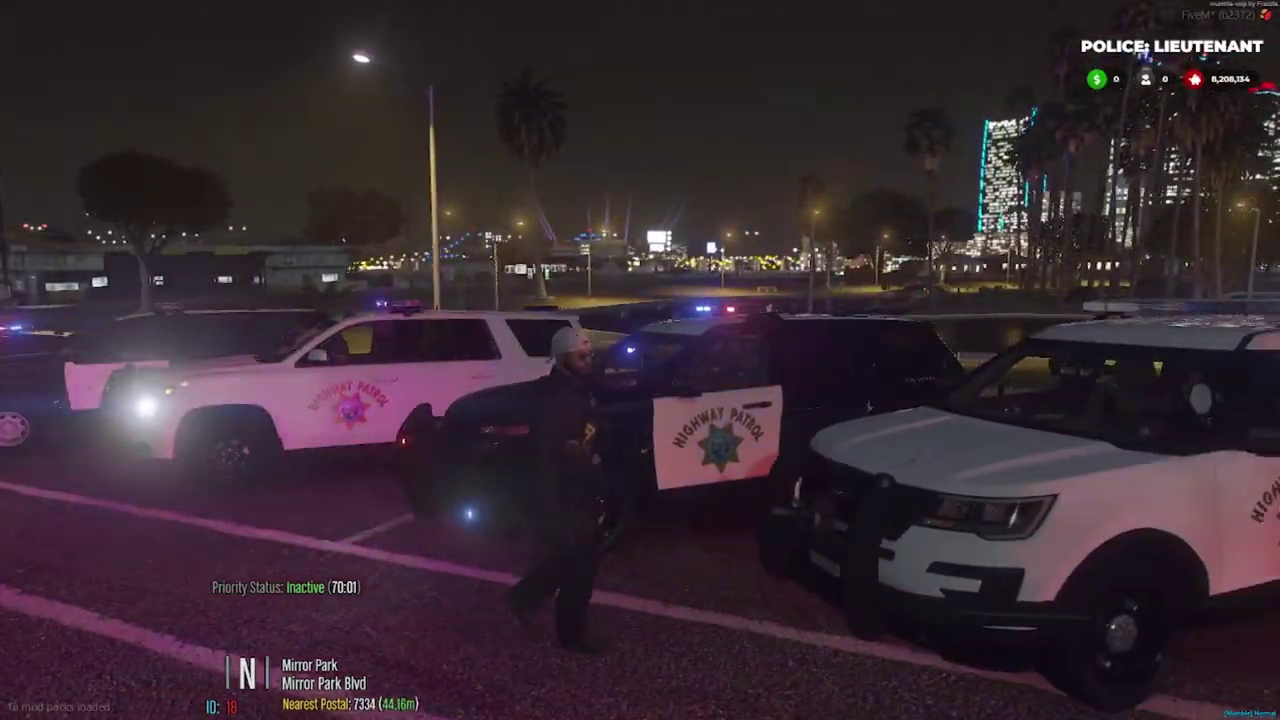
key("w")
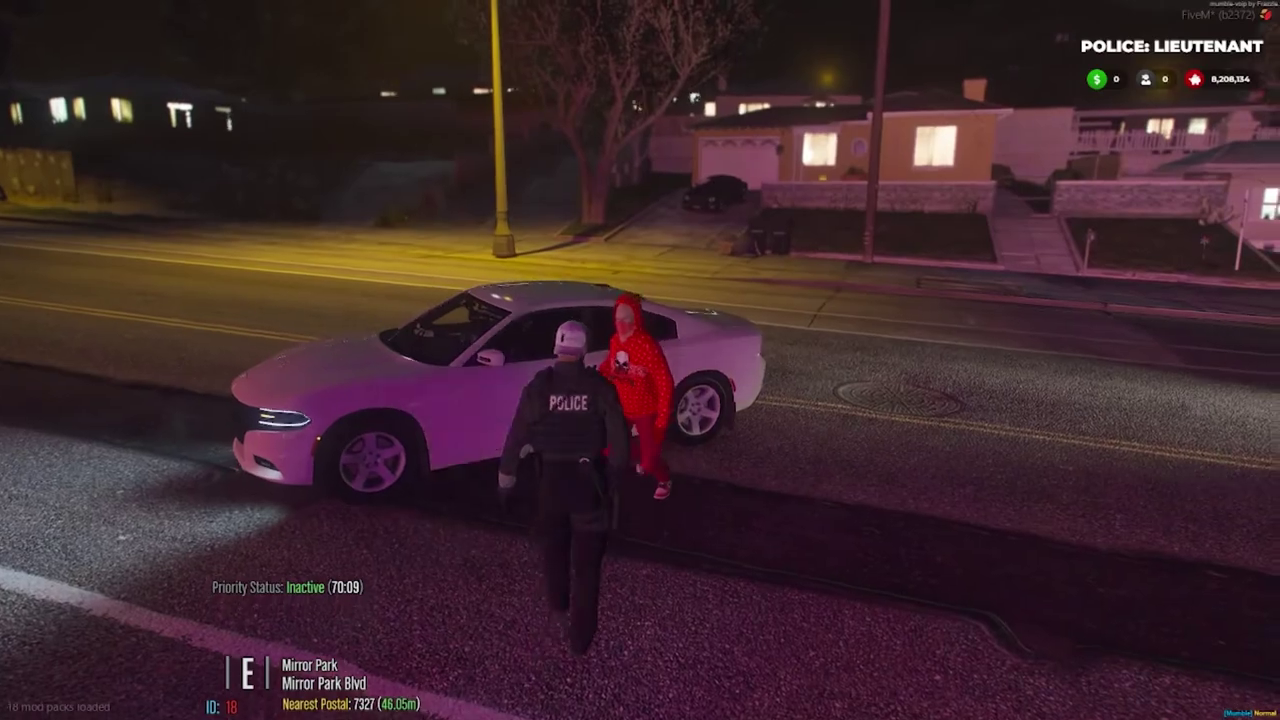
key("w")
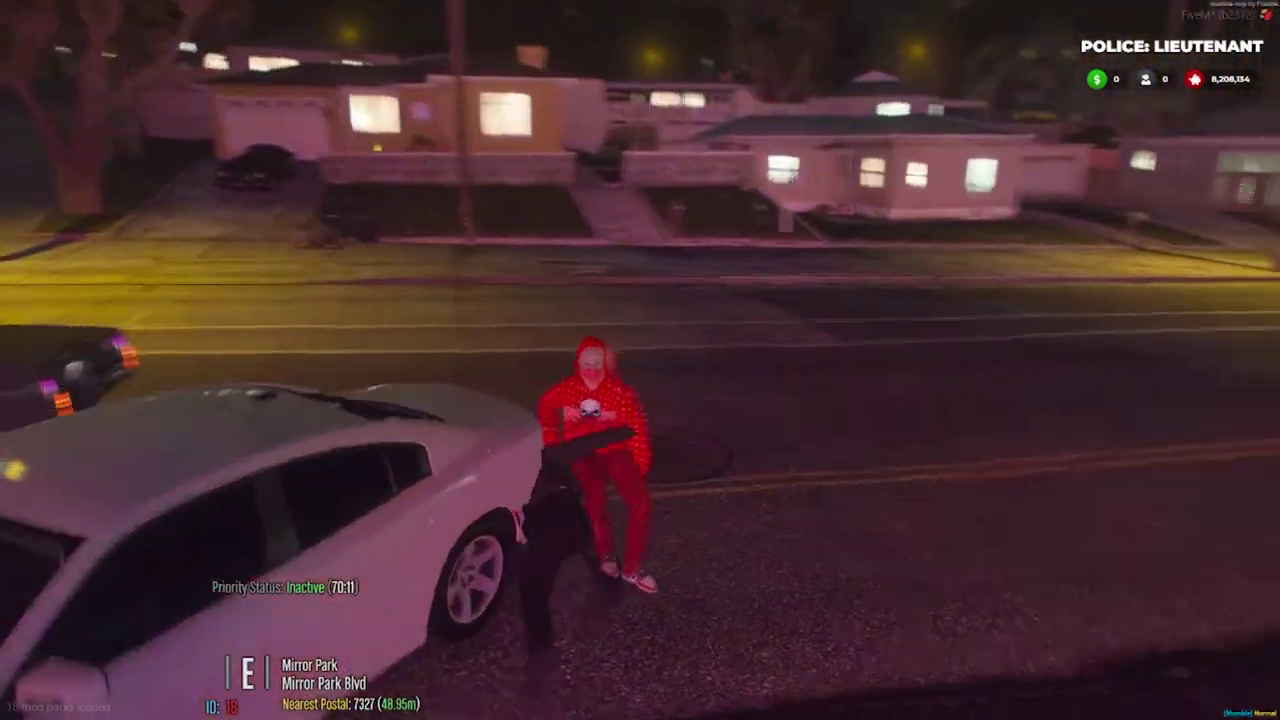